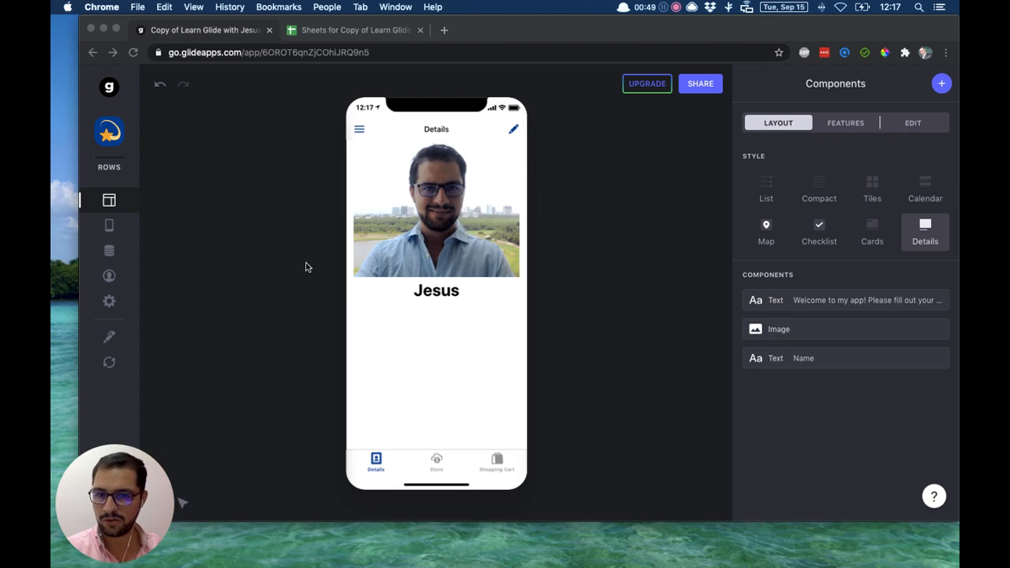
# - Add a column labelled Calendly_Link of type Link to the Profiles data table
pyautogui.click(110, 252)
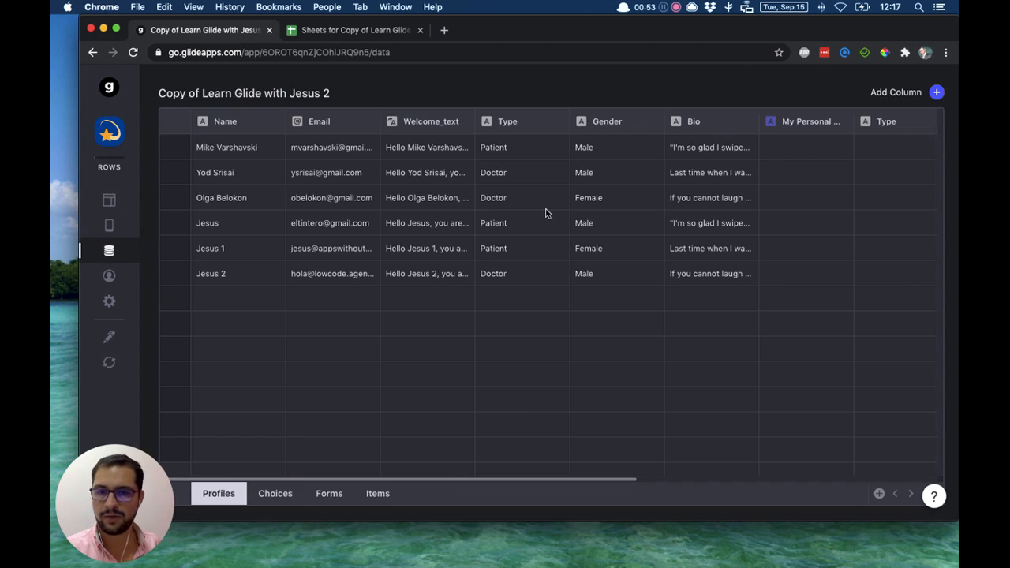
pyautogui.hscroll(10, 545, 213)
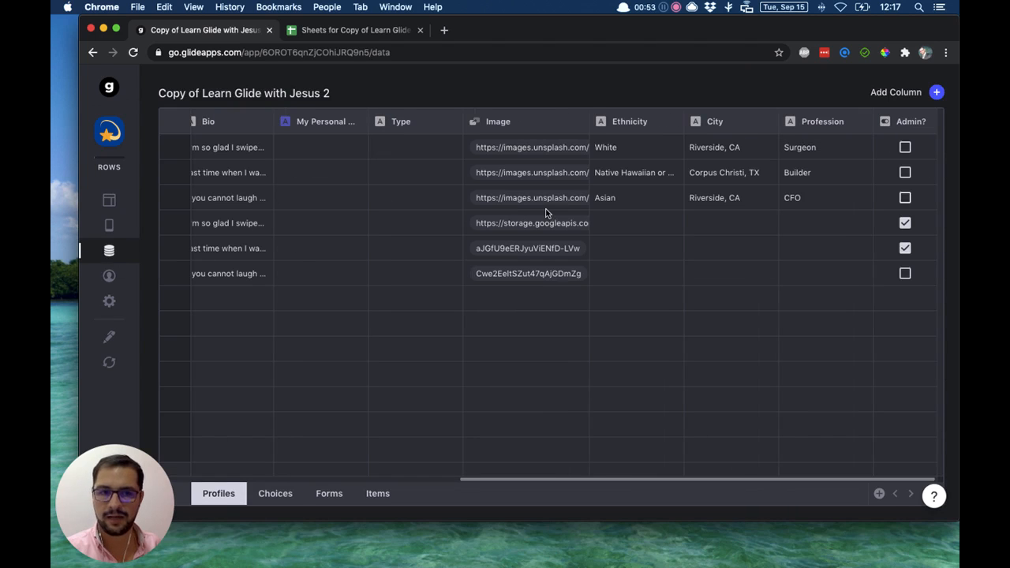
pyautogui.click(937, 93)
pyautogui.tripleClick(721, 149)
pyautogui.write('Calend')
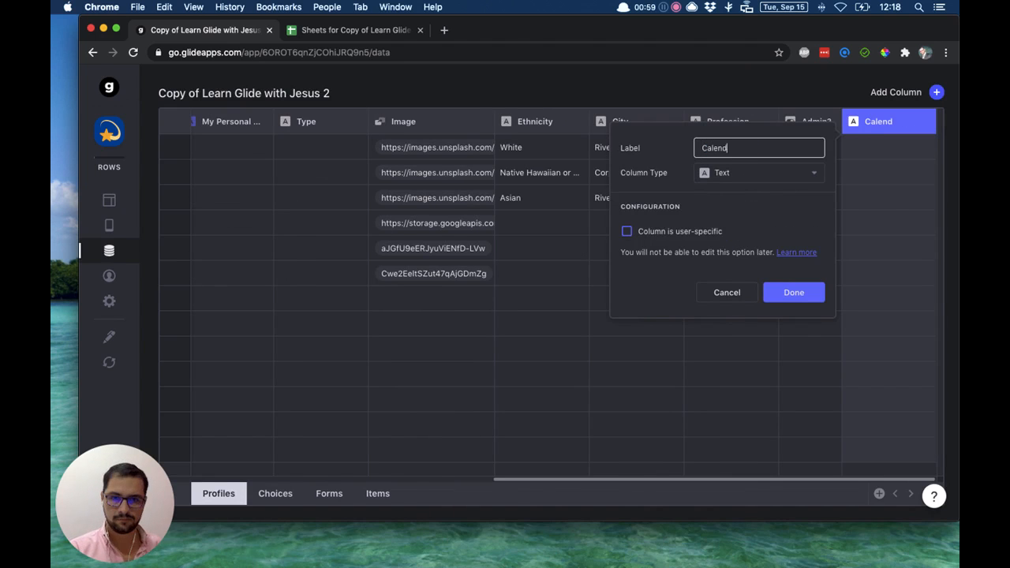
pyautogui.write('ly_Link')
pyautogui.click(765, 172)
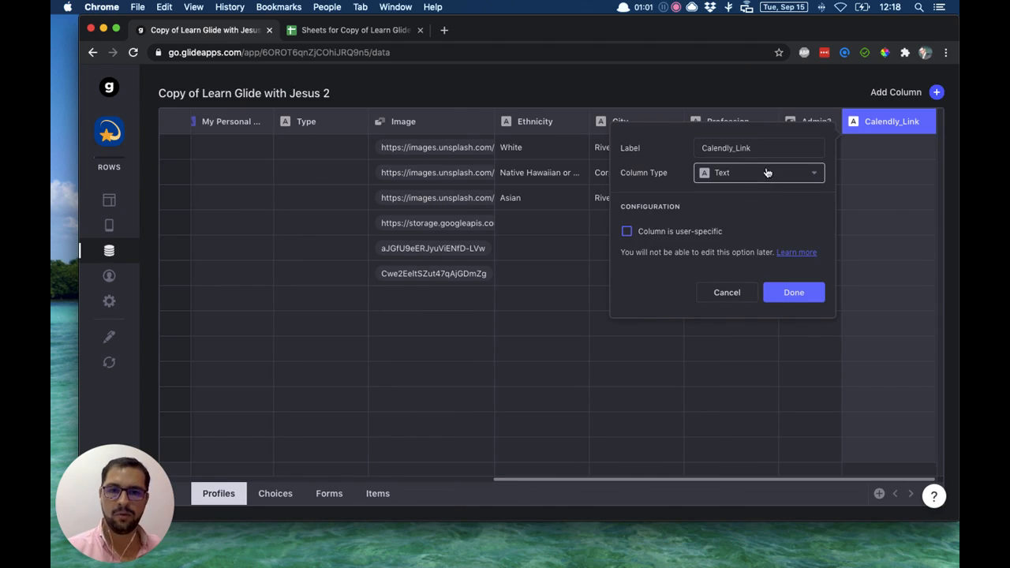
pyautogui.moveTo(804, 208)
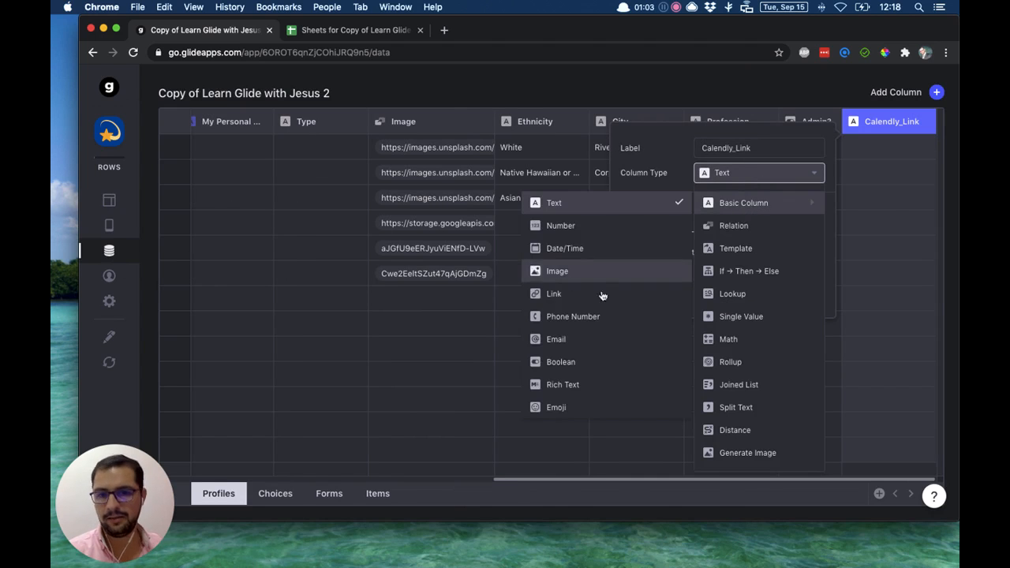
pyautogui.click(600, 295)
pyautogui.click(796, 293)
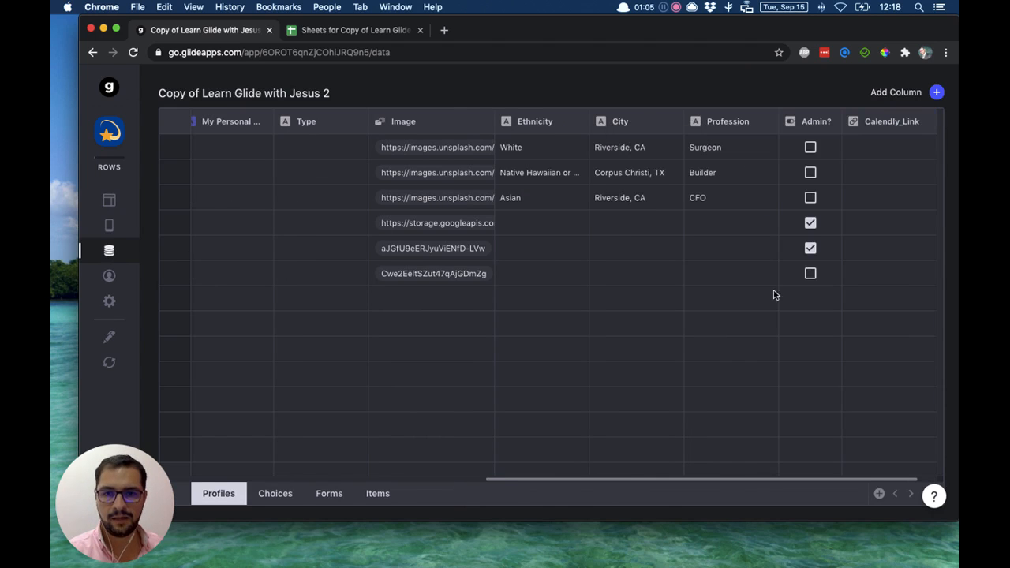
# - Enter the person's calendly.com booking page URL as the Calendly_Link value of the fourth profile row
pyautogui.hscroll(-3, 527, 248)
pyautogui.hscroll(-5, 527, 248)
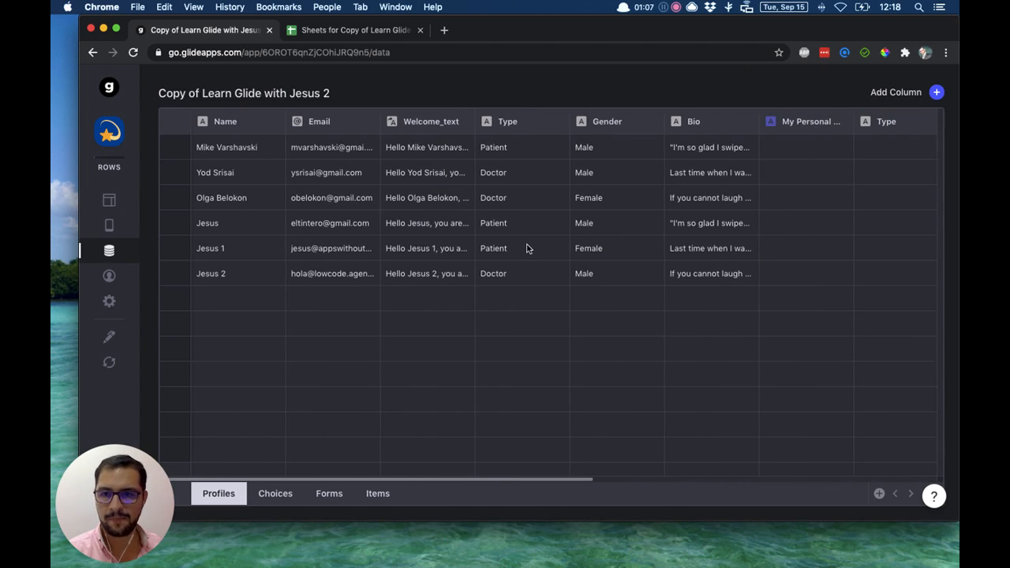
pyautogui.click(175, 222)
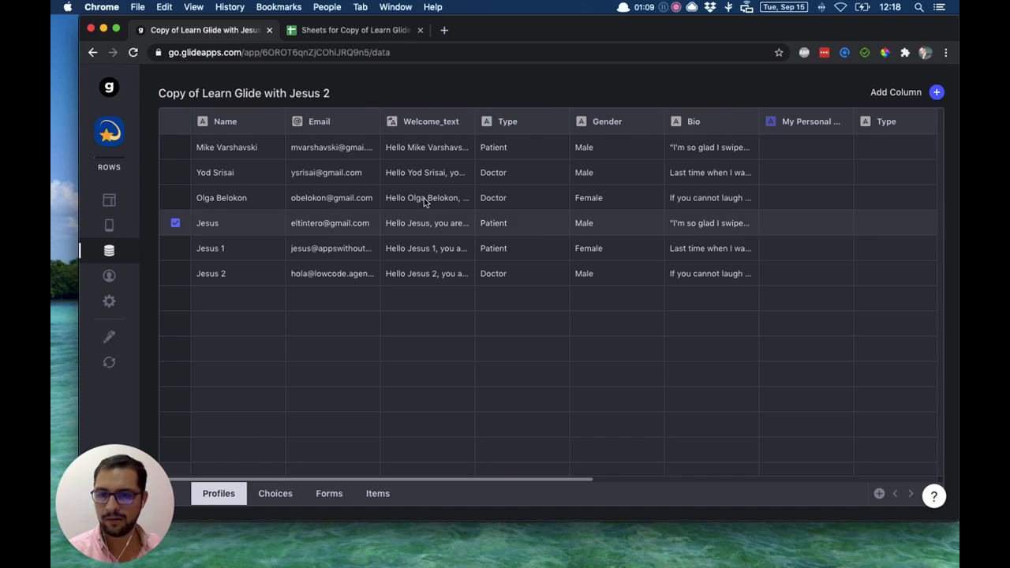
pyautogui.hscroll(8, 424, 202)
pyautogui.click(836, 223)
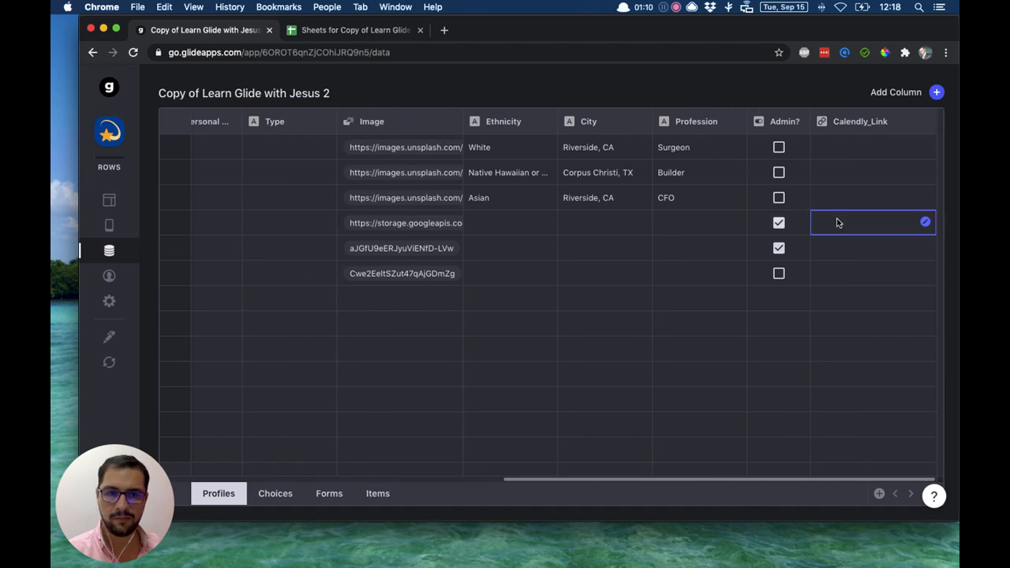
pyautogui.click(925, 223)
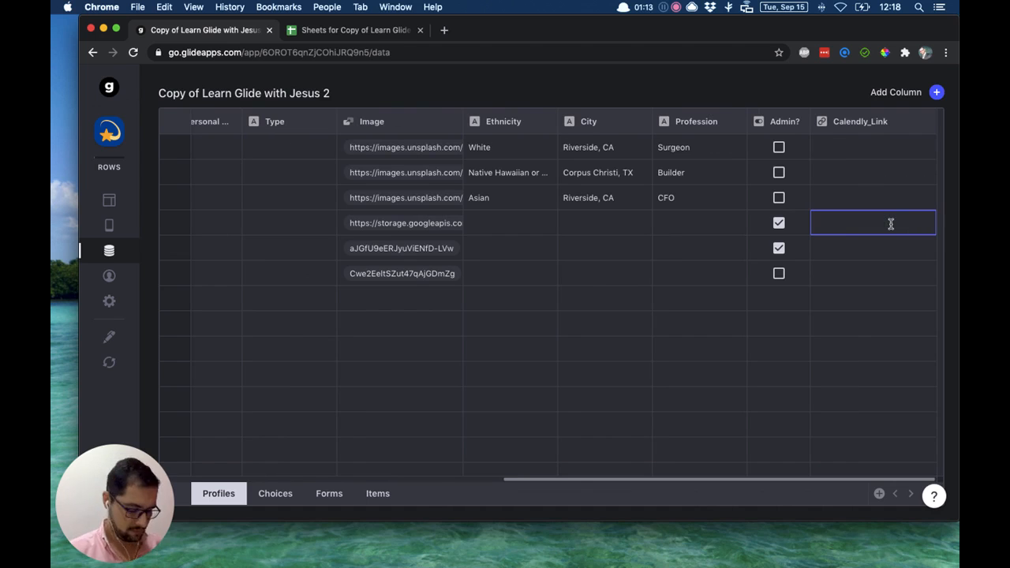
pyautogui.write('https://calendl')
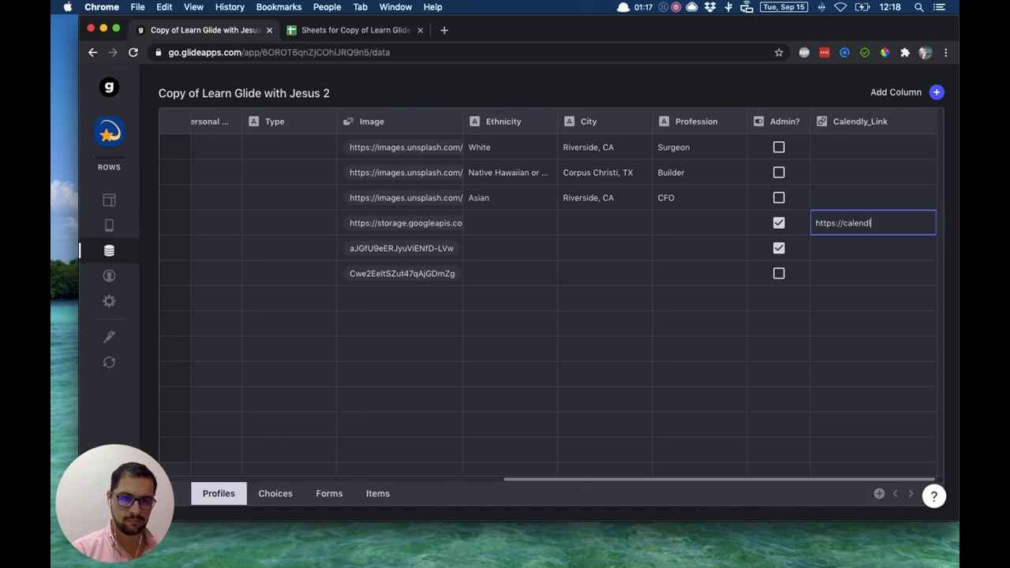
pyautogui.write('y.com/eltintero')
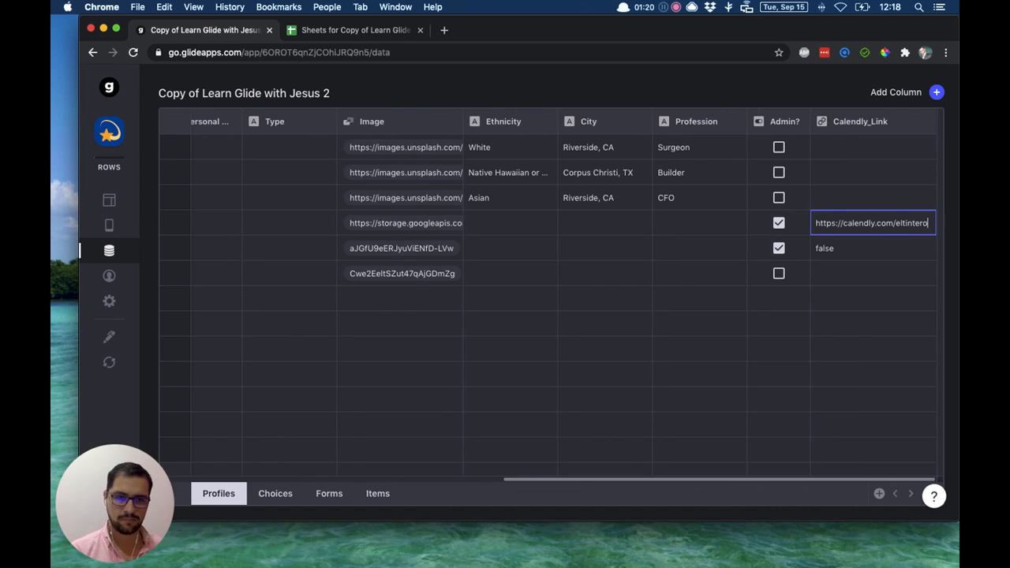
pyautogui.press('Return')
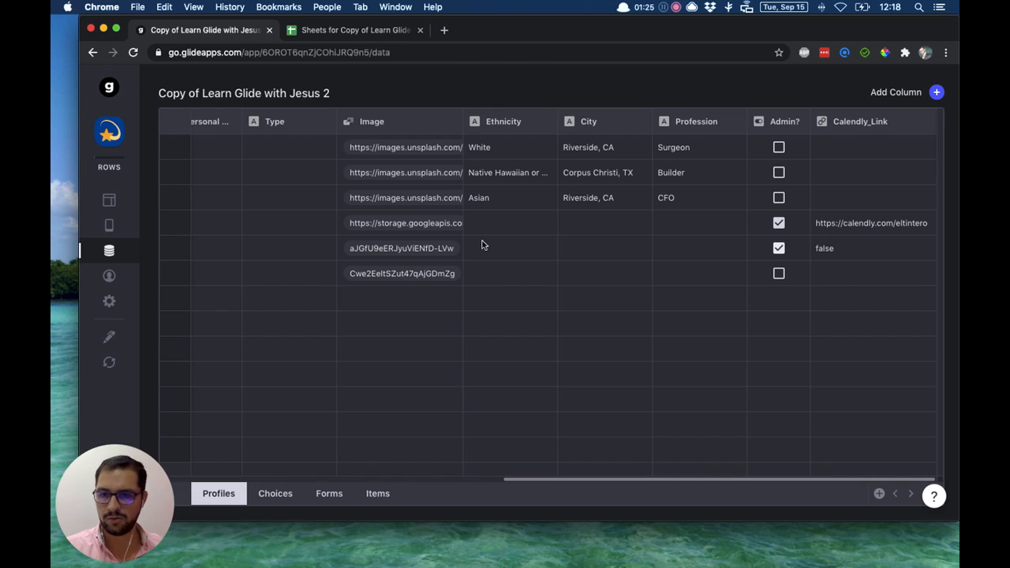
# - Add a new app tab based on the Profiles sheet and label it Consultants
pyautogui.click(109, 204)
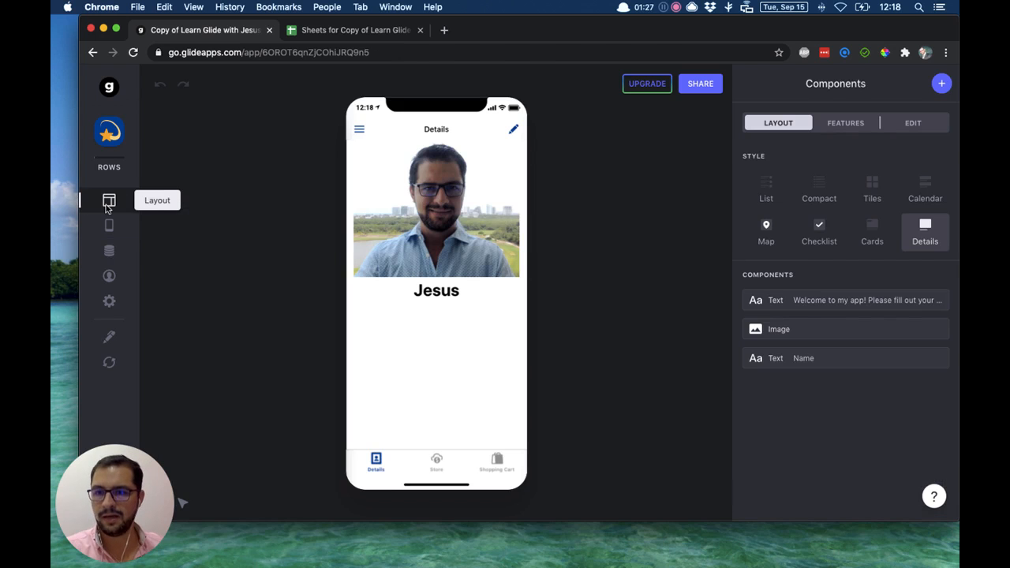
pyautogui.click(110, 227)
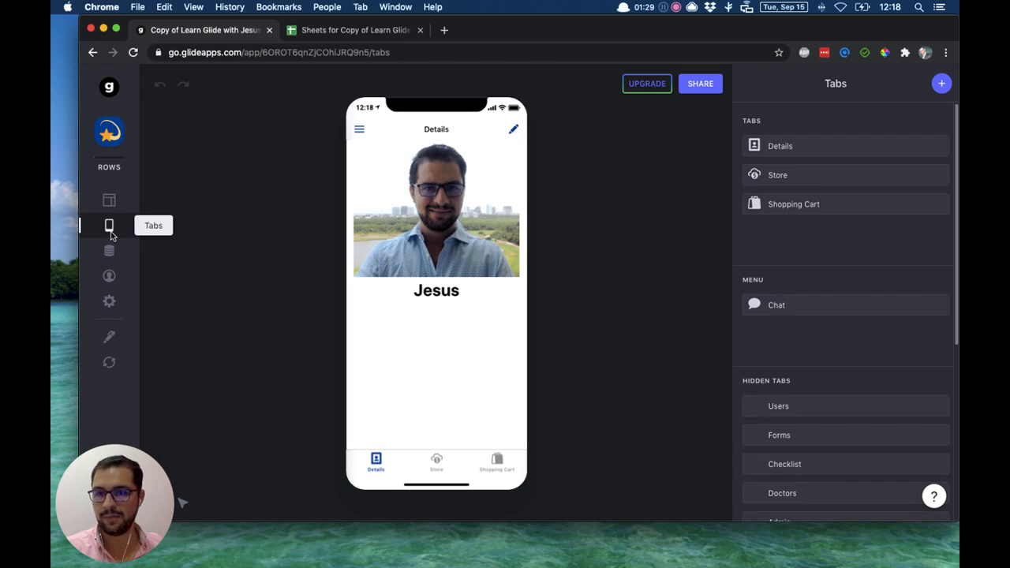
pyautogui.click(942, 85)
pyautogui.click(863, 159)
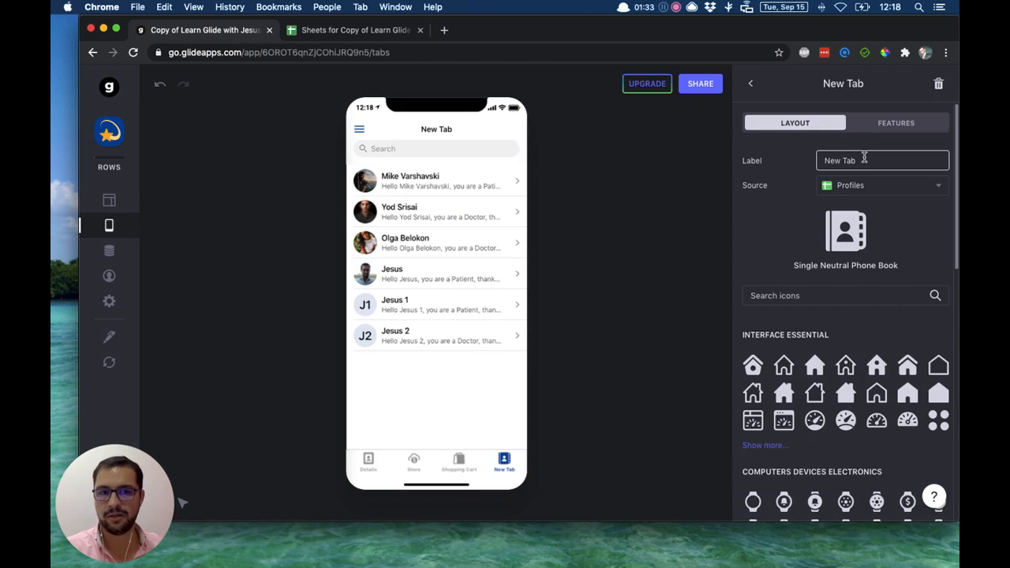
pyautogui.tripleClick(864, 157)
pyautogui.write('Consultants')
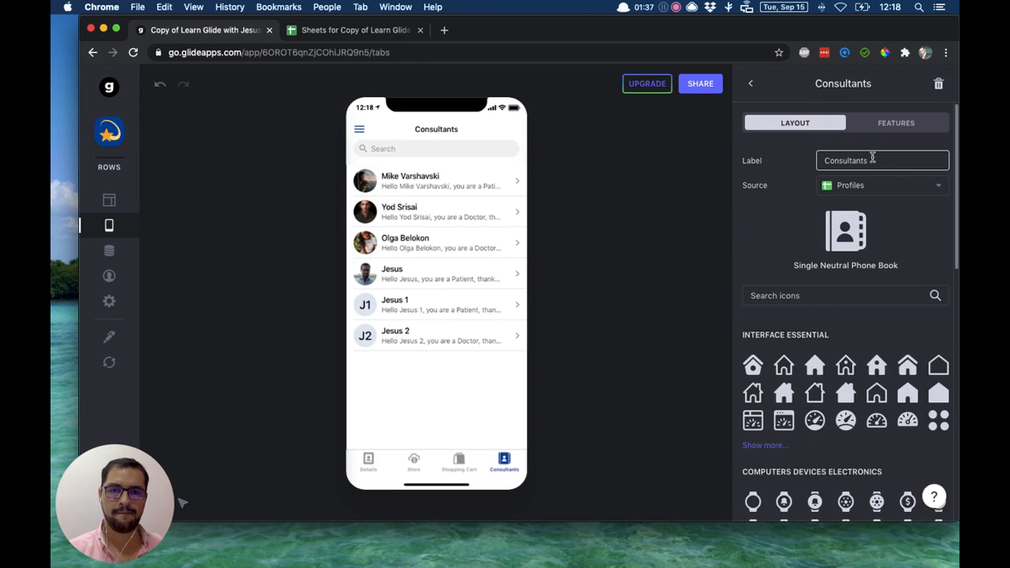
# - Open the fourth consultant's detail screen in the layout editor and set its Title component's image to the Image column
pyautogui.click(109, 201)
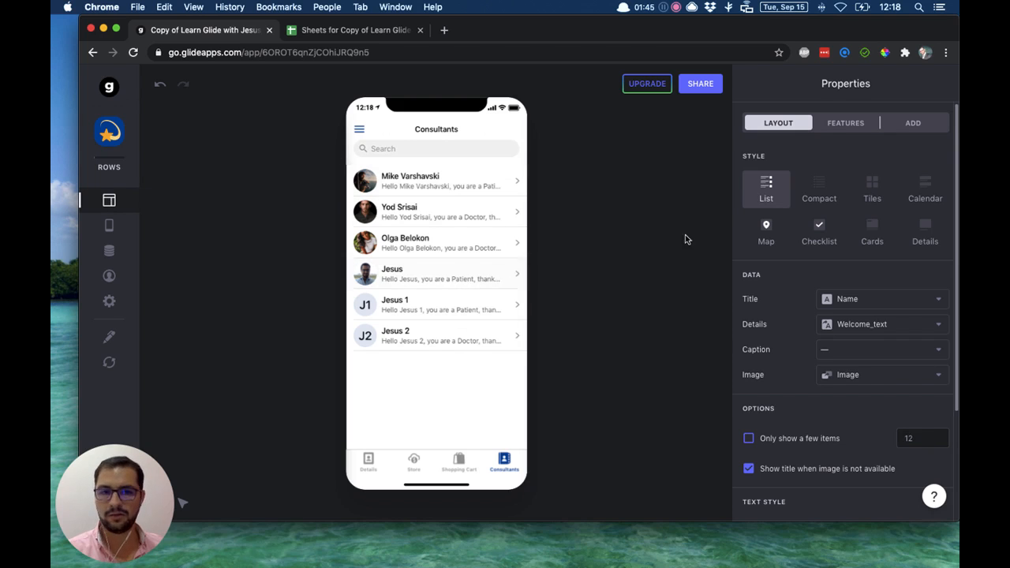
pyautogui.click(418, 283)
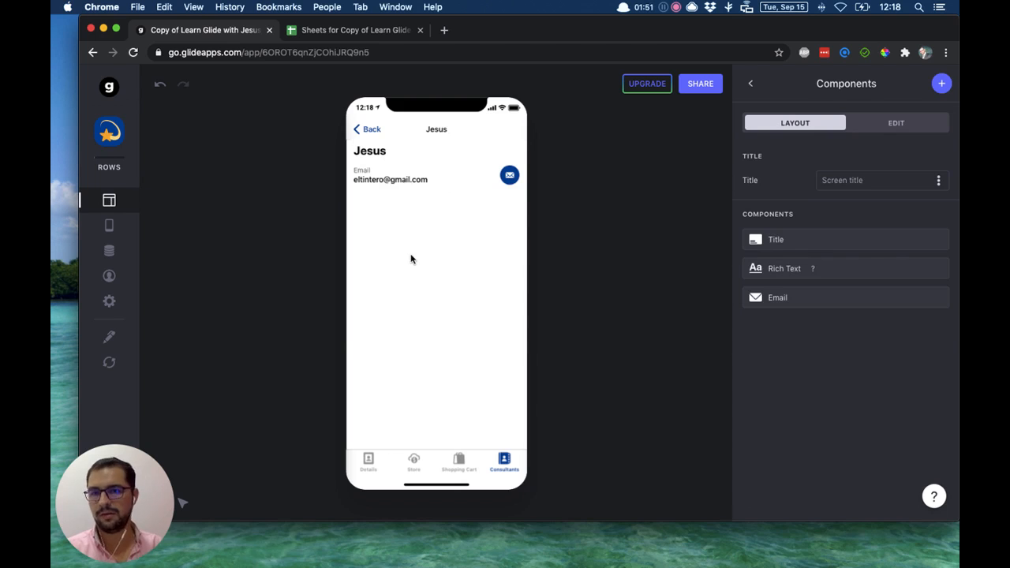
pyautogui.click(803, 240)
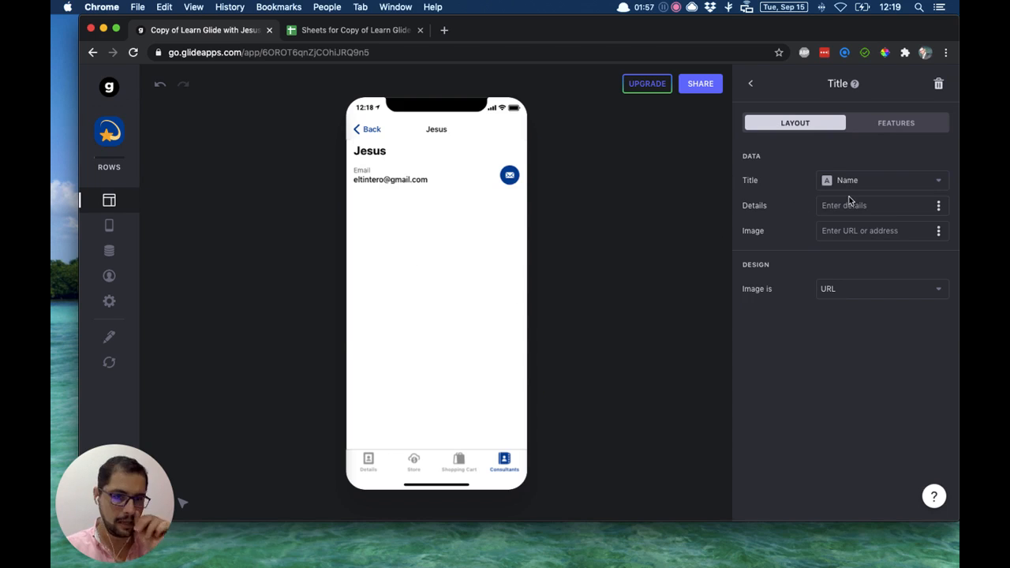
pyautogui.click(939, 232)
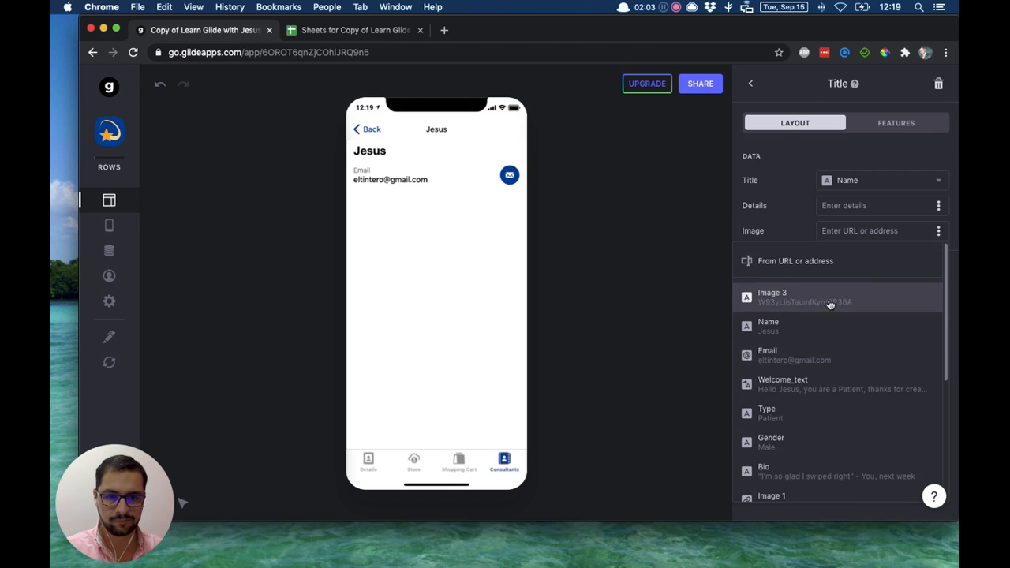
pyautogui.scroll(-3, 846, 376)
pyautogui.scroll(-3, 845, 371)
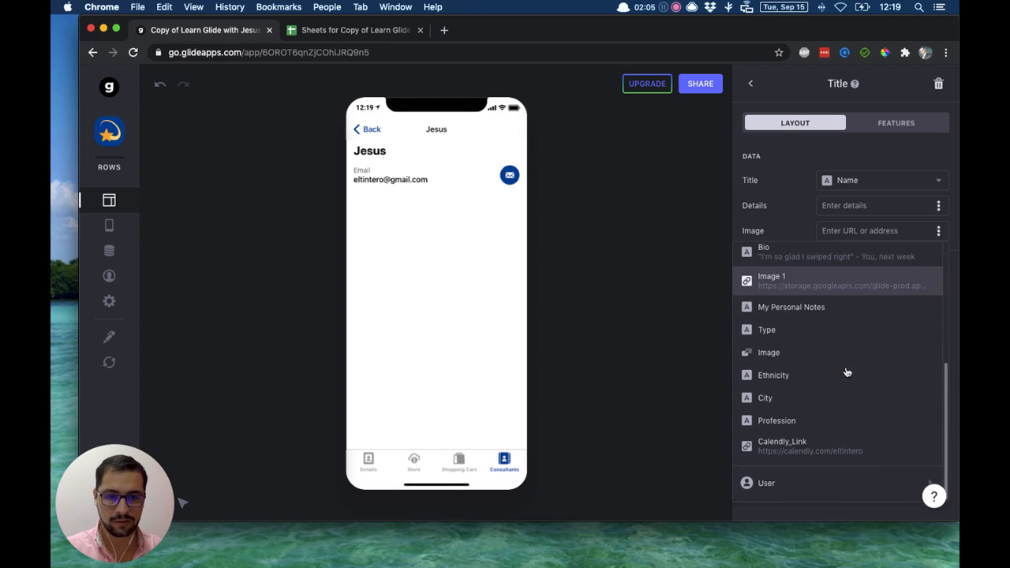
pyautogui.scroll(6, 846, 371)
pyautogui.scroll(-3, 852, 441)
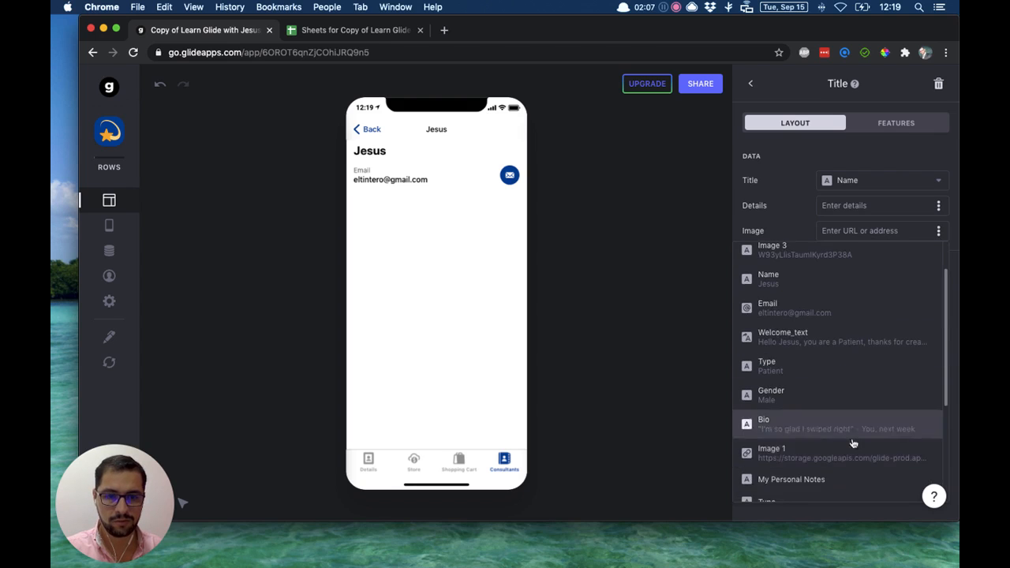
pyautogui.click(852, 441)
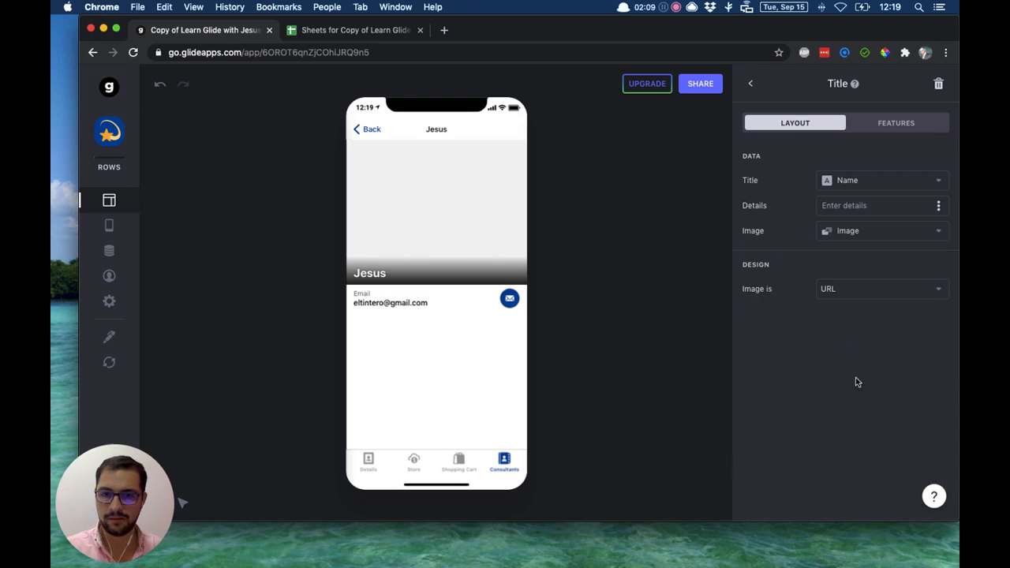
pyautogui.click(878, 233)
pyautogui.click(663, 276)
pyautogui.click(663, 276)
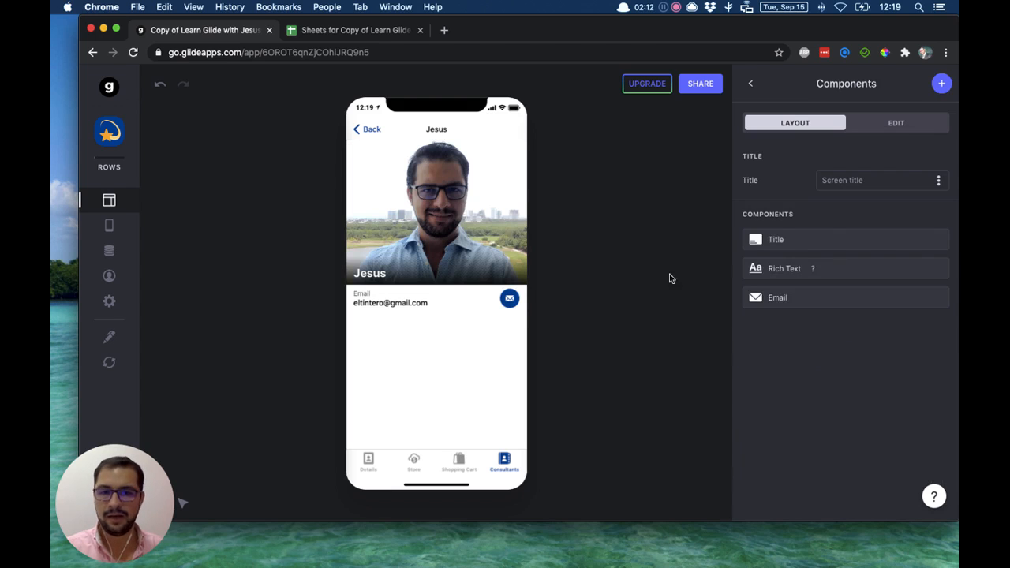
# - Remove the Rich Text component from the consultant detail screen and open the list of components to add
pyautogui.click(938, 270)
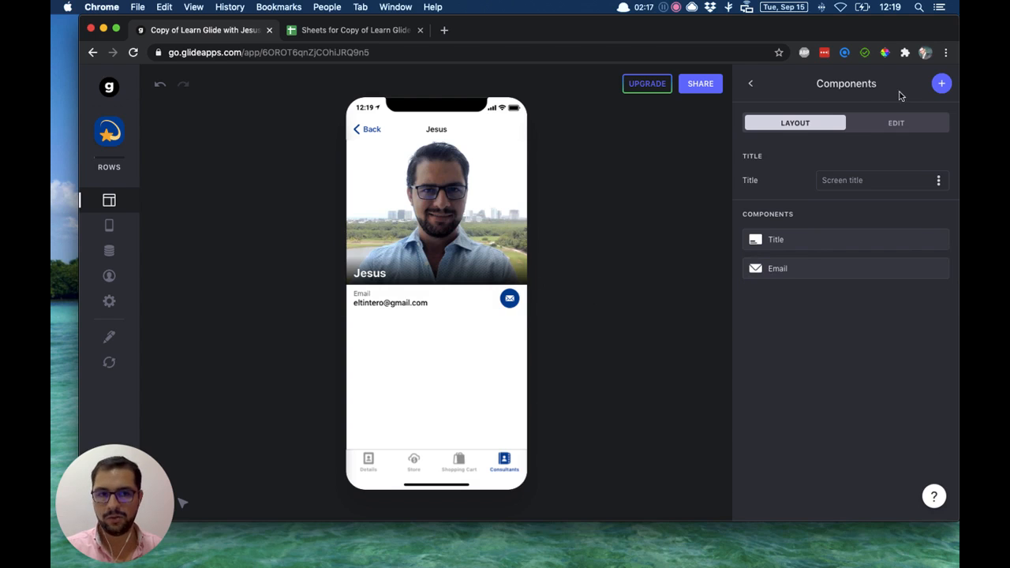
pyautogui.click(944, 85)
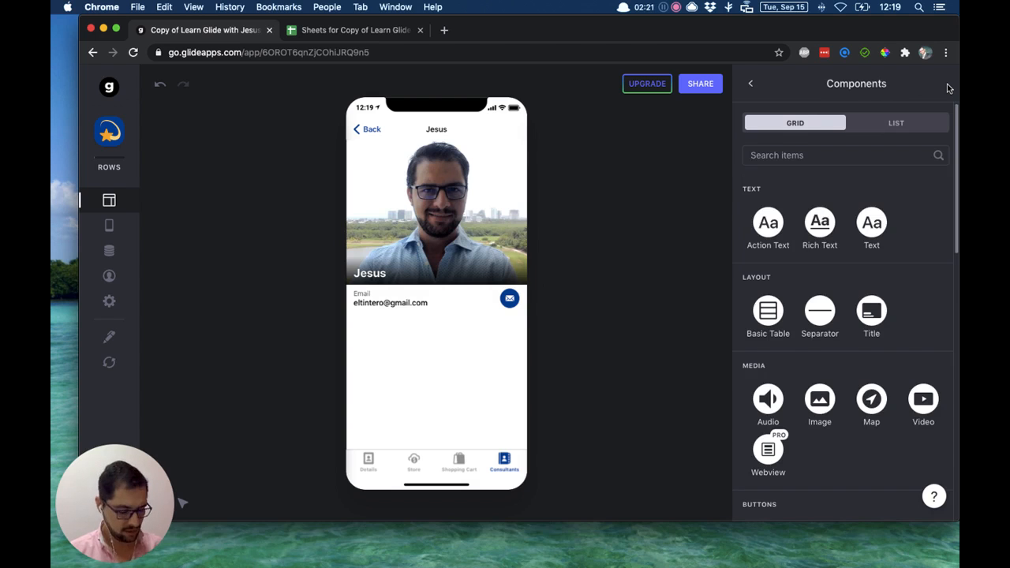
pyautogui.write('link')
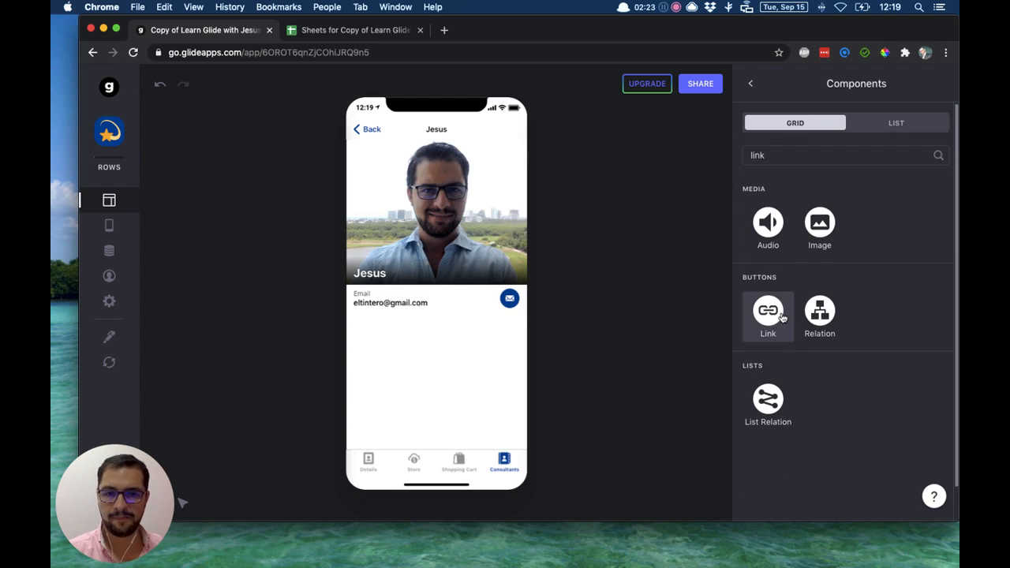
pyautogui.press('BackSpace')
pyautogui.press('BackSpace')
pyautogui.press('BackSpace')
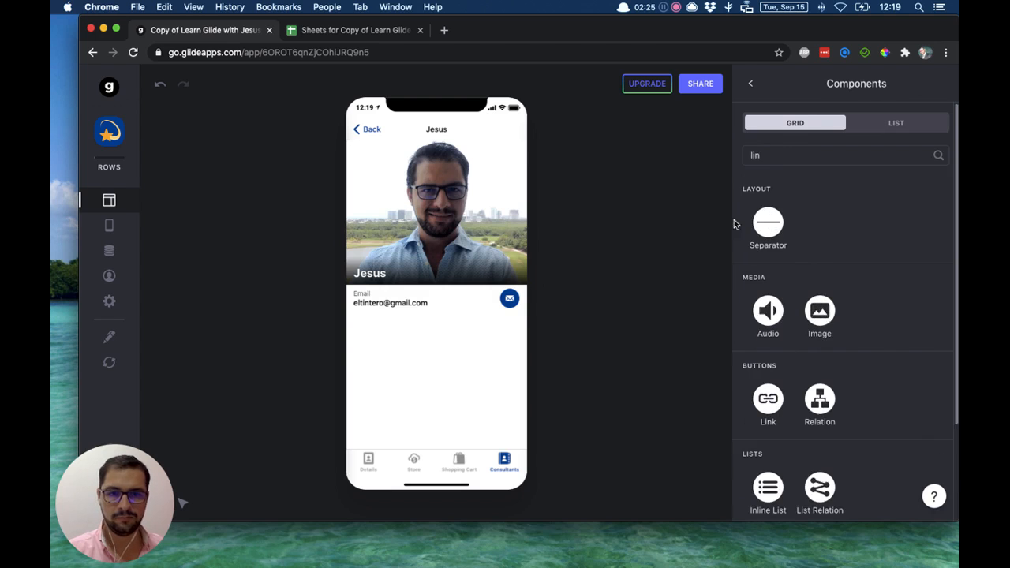
pyautogui.press('BackSpace')
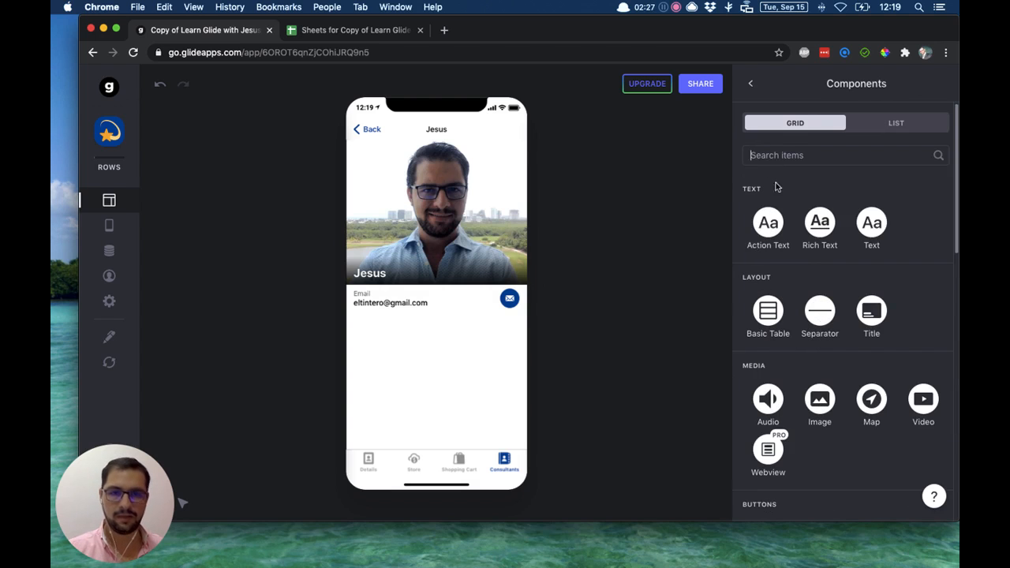
# - Add an Action Text component that shows the Calendly_Link column and title it "Calendly Link"
pyautogui.click(777, 221)
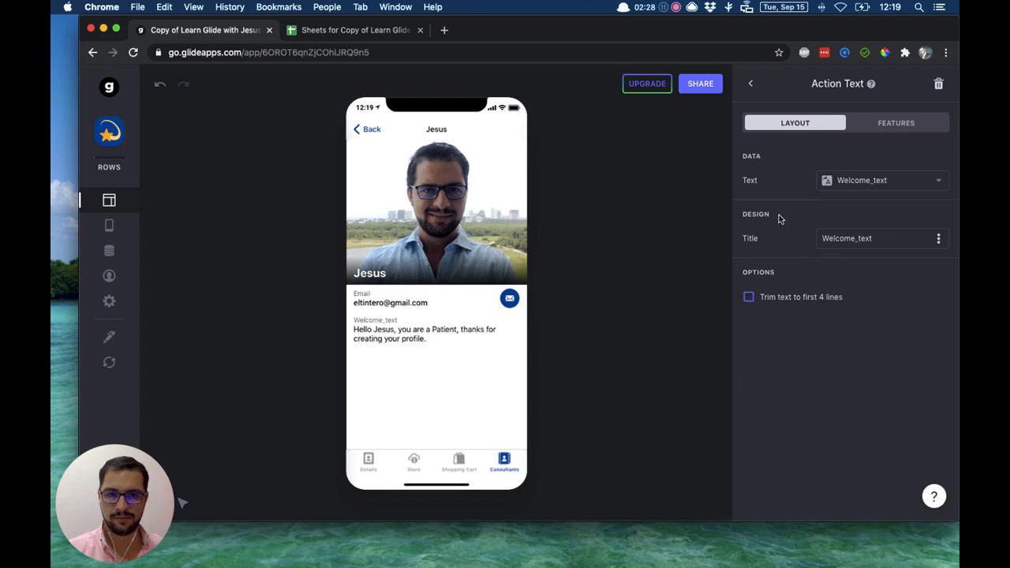
pyautogui.click(850, 180)
pyautogui.scroll(-5, 801, 358)
pyautogui.click(805, 454)
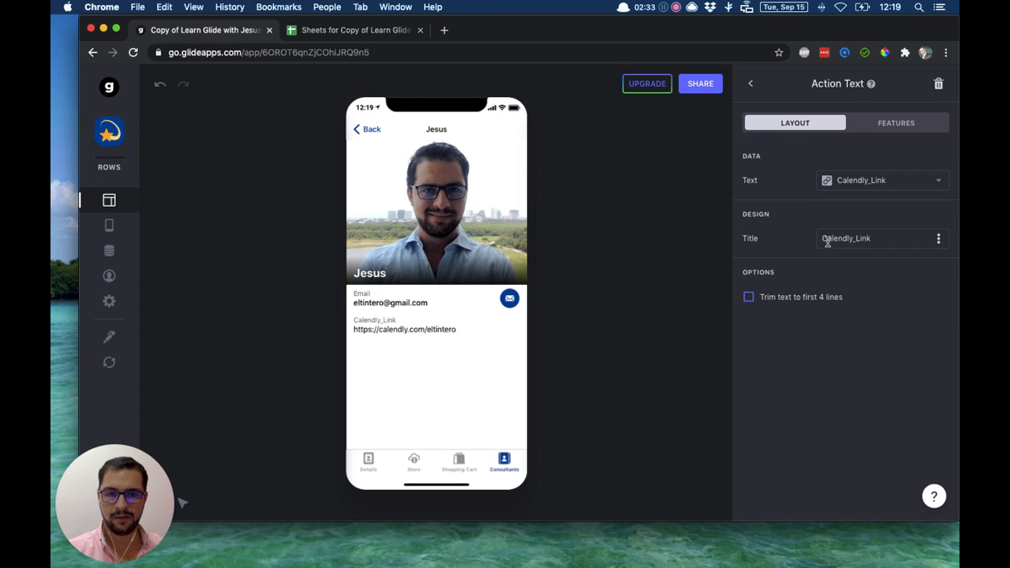
pyautogui.click(858, 239)
pyautogui.press('BackSpace')
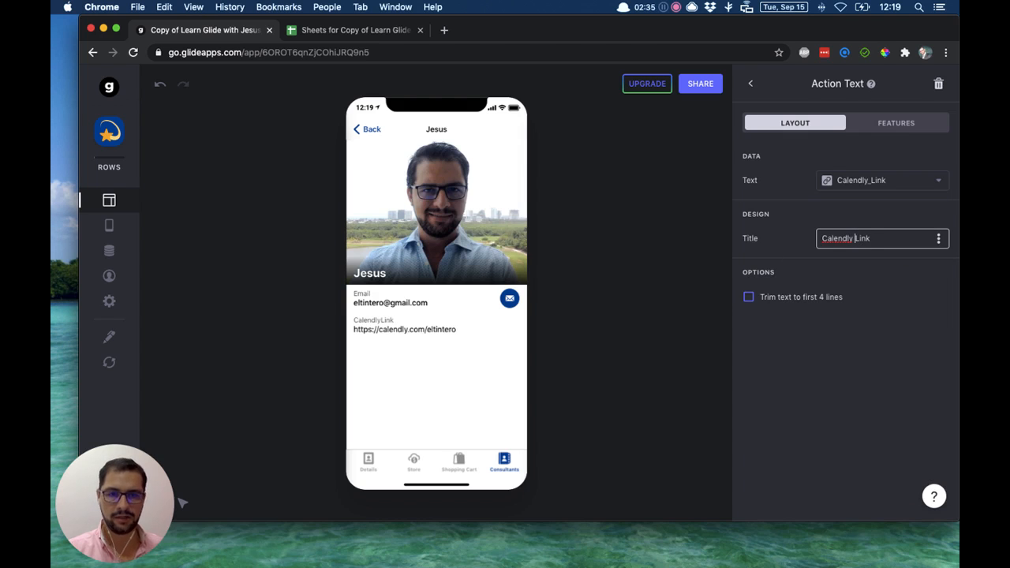
# - Set the Calendly Link Action Text component's action to Open link and return to the component list
pyautogui.click(874, 117)
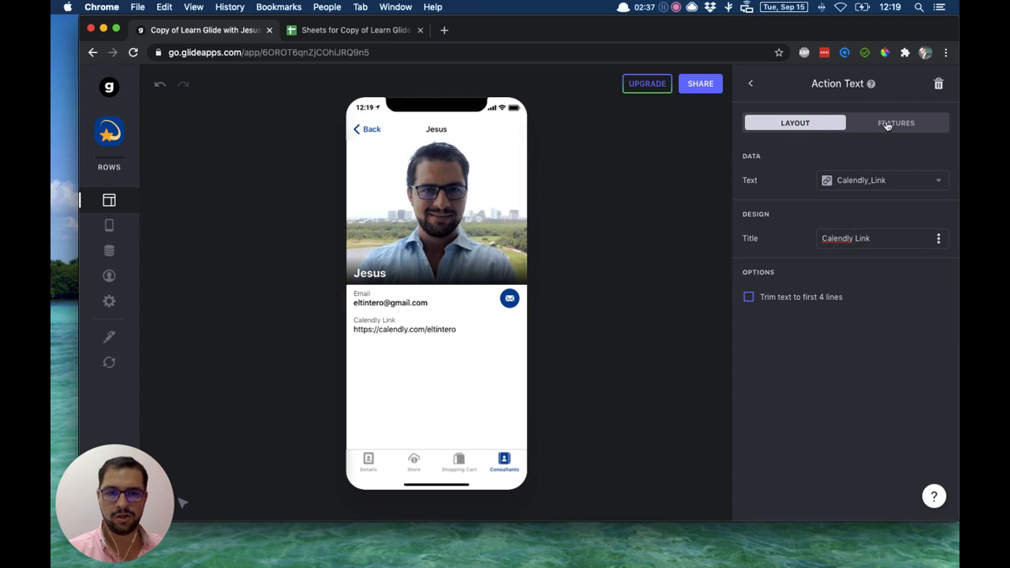
pyautogui.click(762, 249)
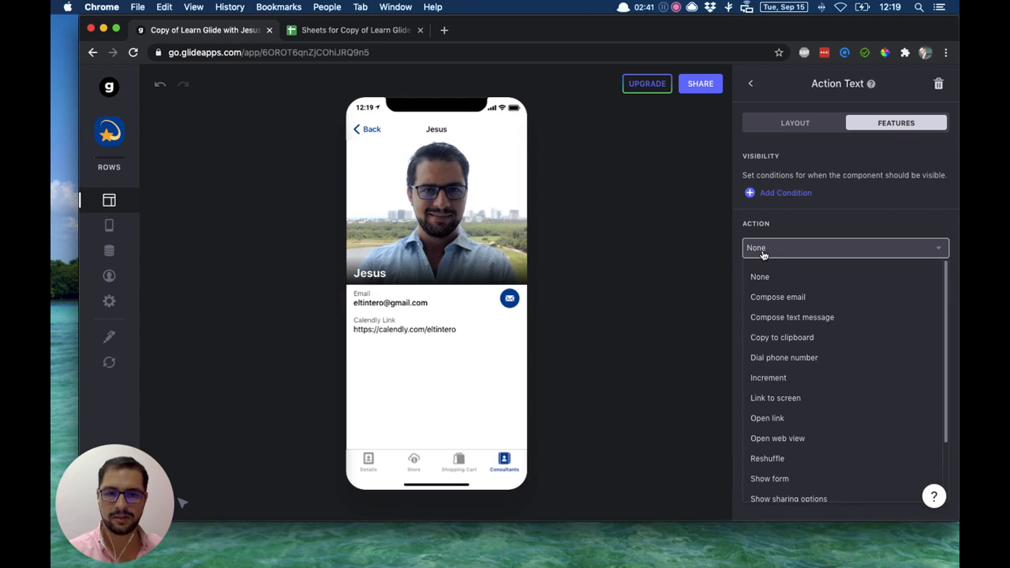
pyautogui.click(812, 417)
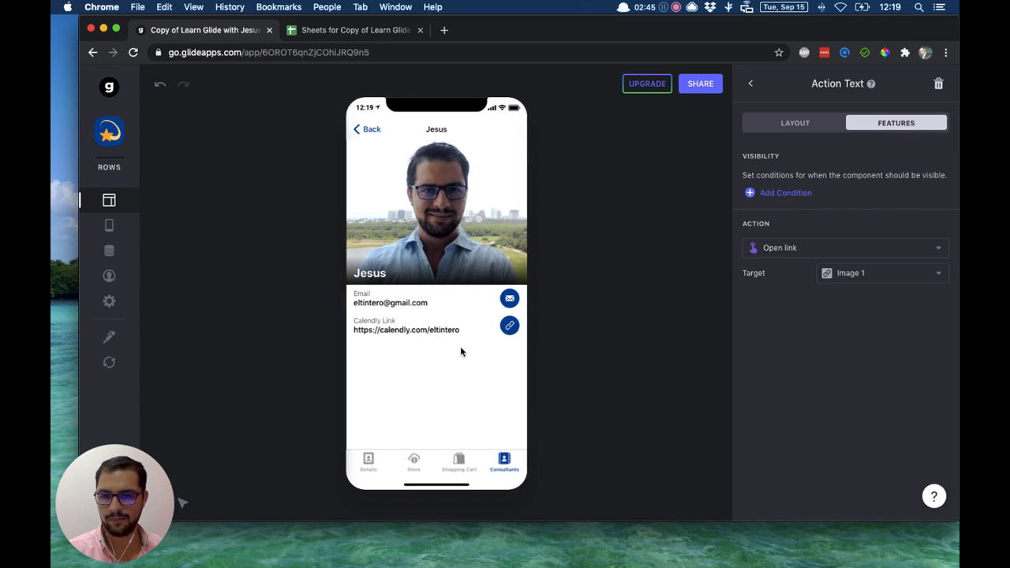
pyautogui.click(750, 83)
# - Add a Button component to the consultant detail screen and title it "Calendly"
pyautogui.click(941, 83)
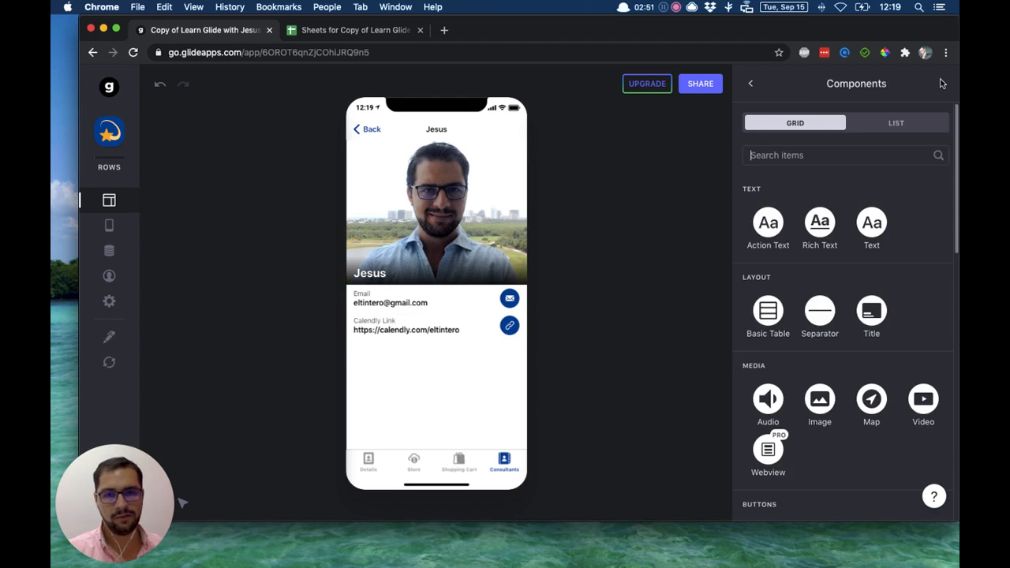
pyautogui.write('but')
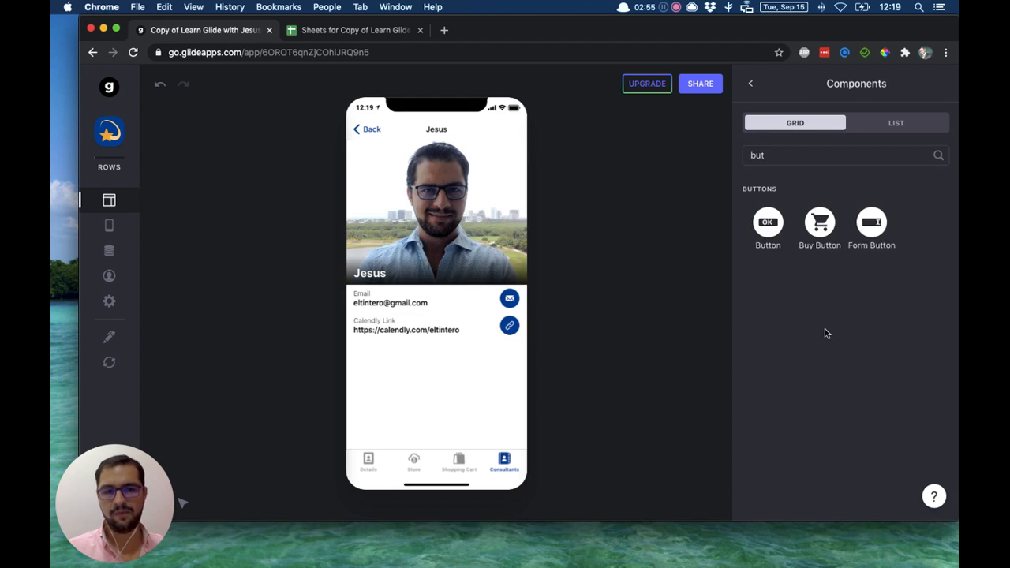
pyautogui.click(765, 223)
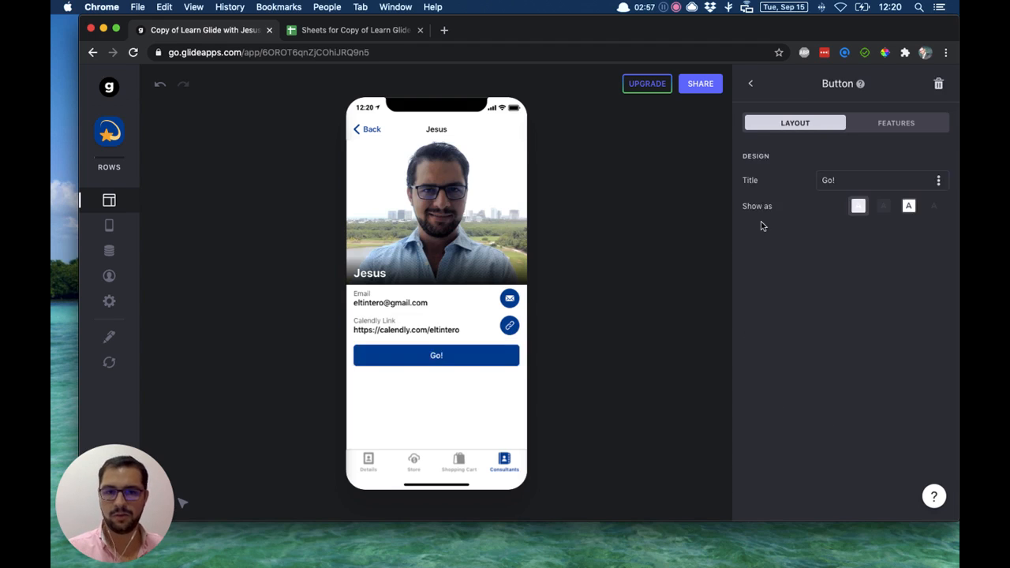
pyautogui.doubleClick(826, 179)
pyautogui.write('Calend')
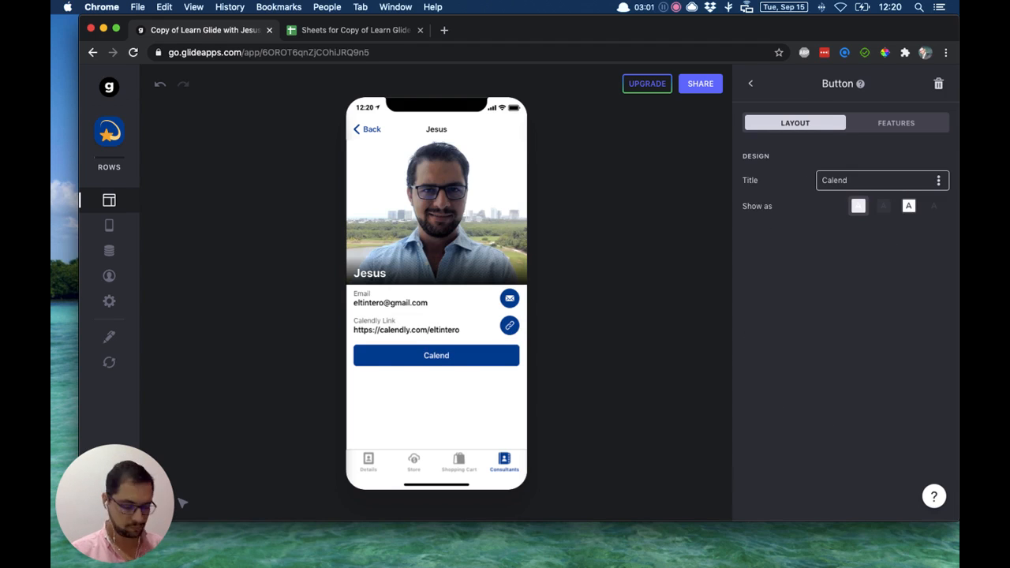
pyautogui.write('ly')
# - Set the target of the Calendly button's Open link action to the Calendly_Link column
pyautogui.click(882, 122)
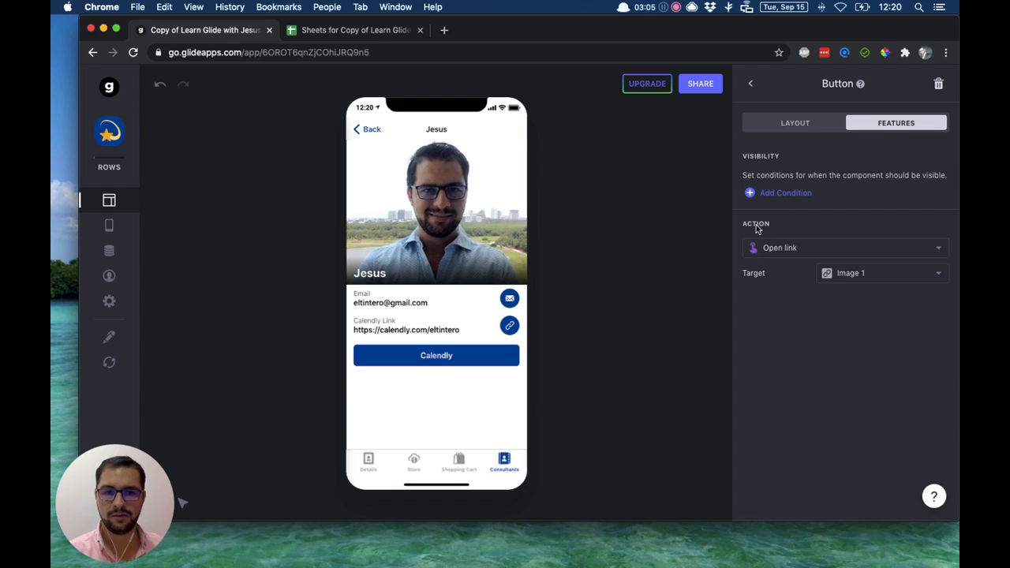
pyautogui.click(845, 280)
pyautogui.scroll(-2, 842, 384)
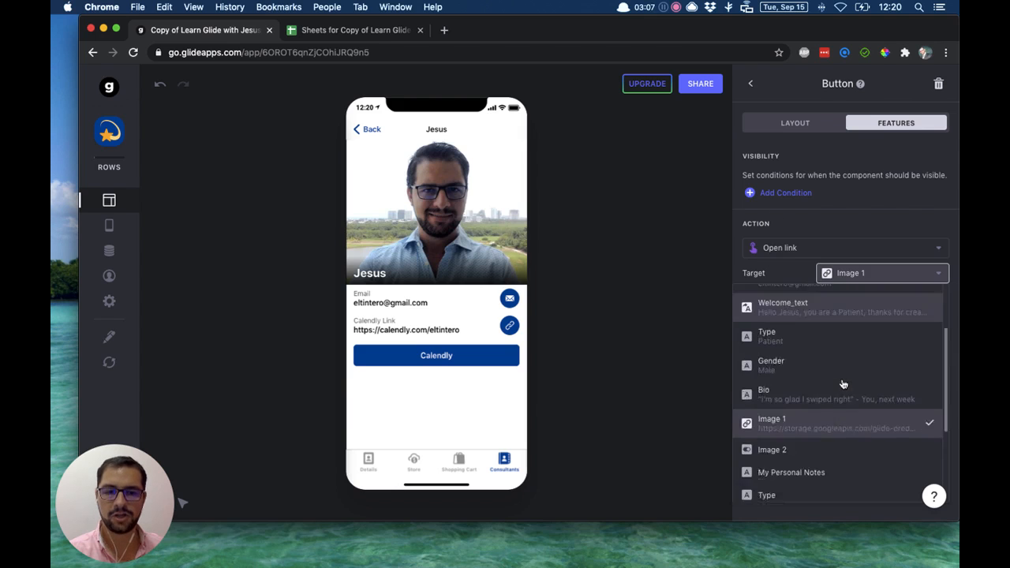
pyautogui.scroll(-3, 836, 426)
pyautogui.click(817, 475)
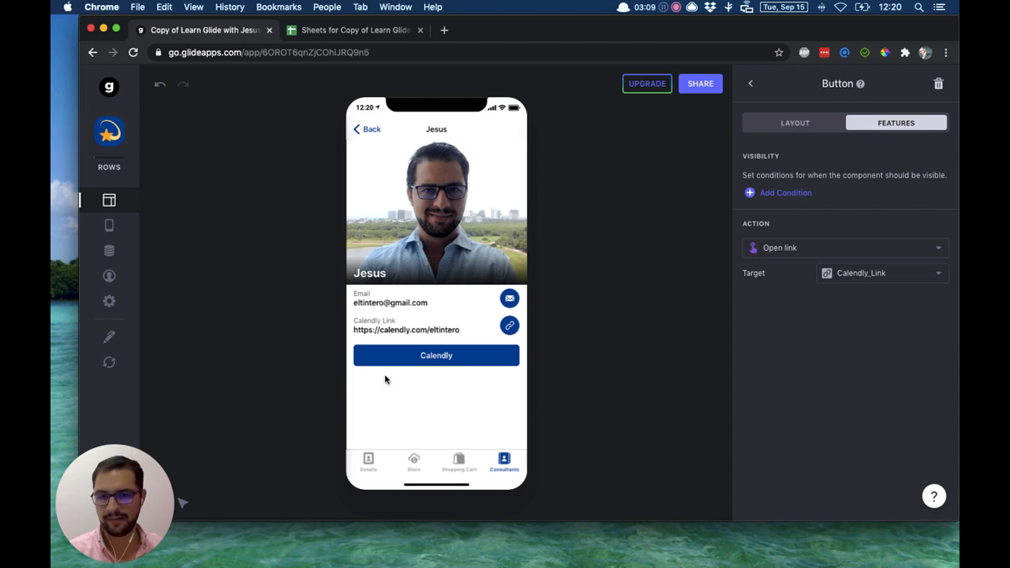
pyautogui.click(590, 365)
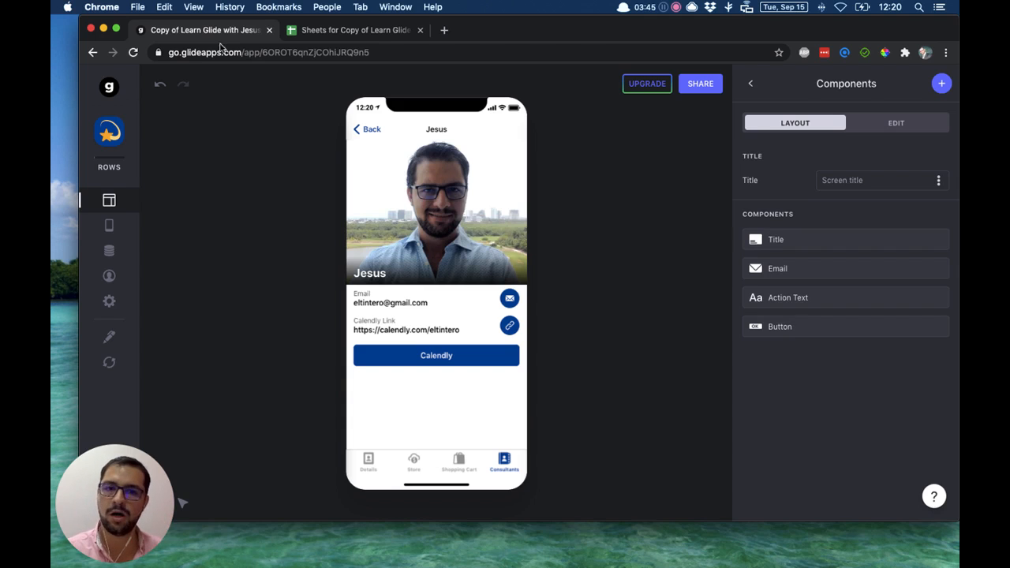
# - Add a Webview component linked to the Calendly_Link column and set its size to the first of the two 1:1 options
pyautogui.click(941, 84)
pyautogui.write('web')
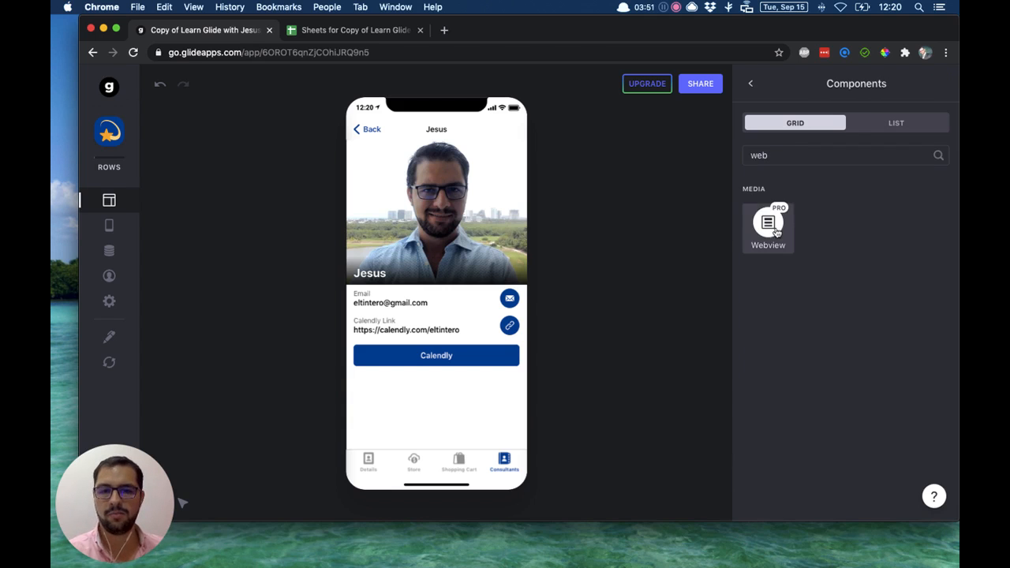
pyautogui.click(775, 229)
pyautogui.click(633, 324)
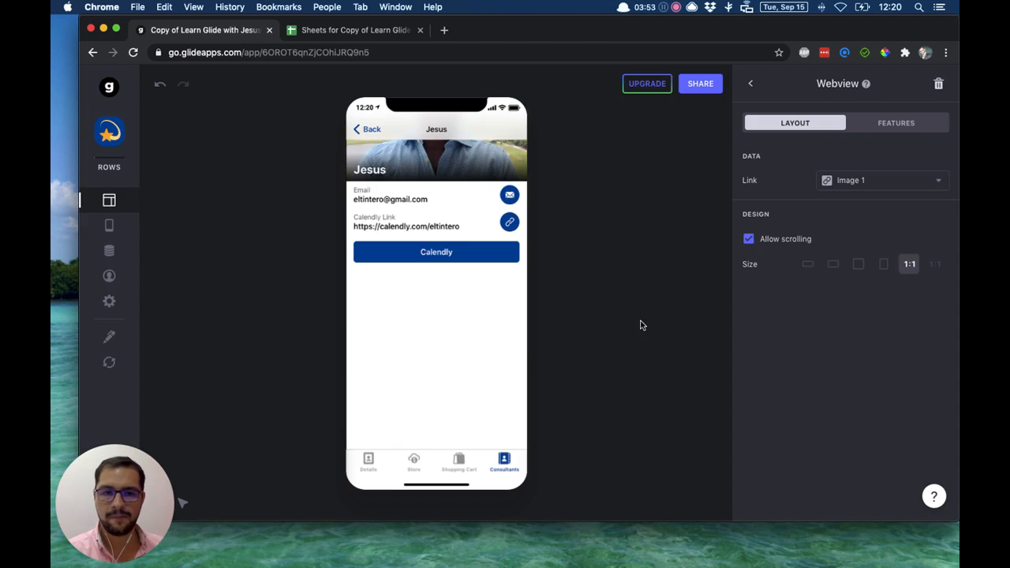
pyautogui.click(844, 183)
pyautogui.scroll(-4, 839, 404)
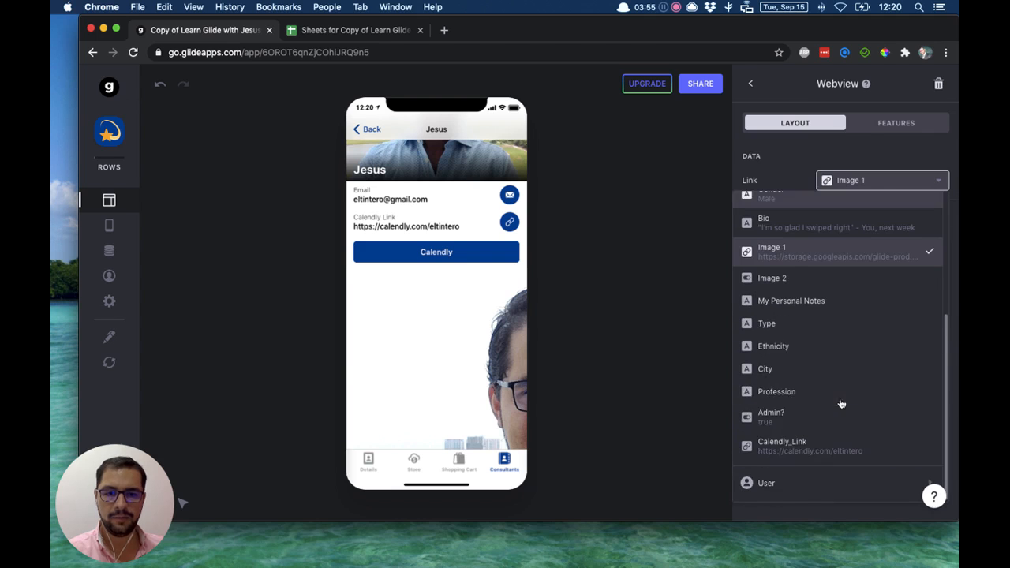
pyautogui.click(824, 453)
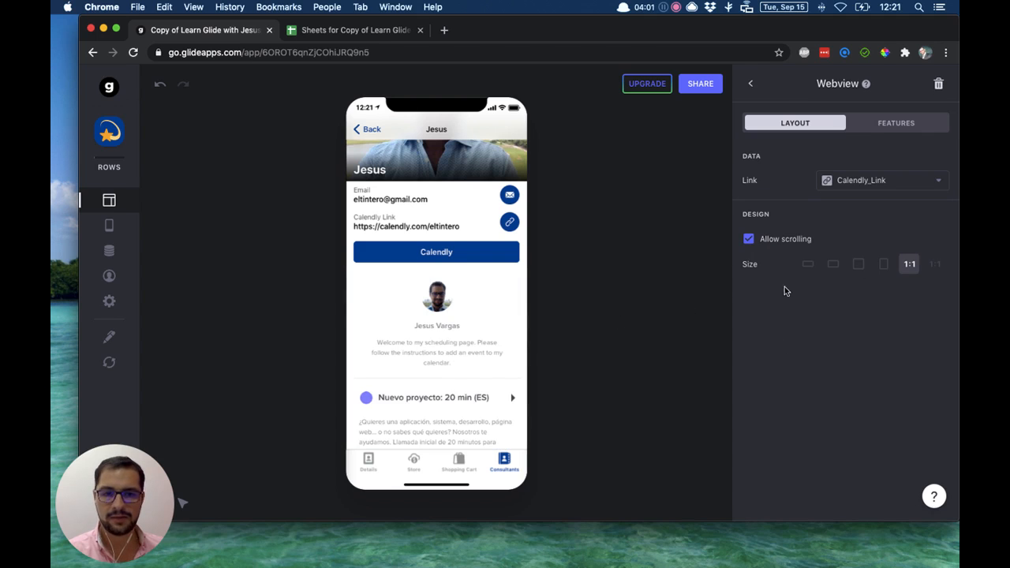
pyautogui.click(935, 266)
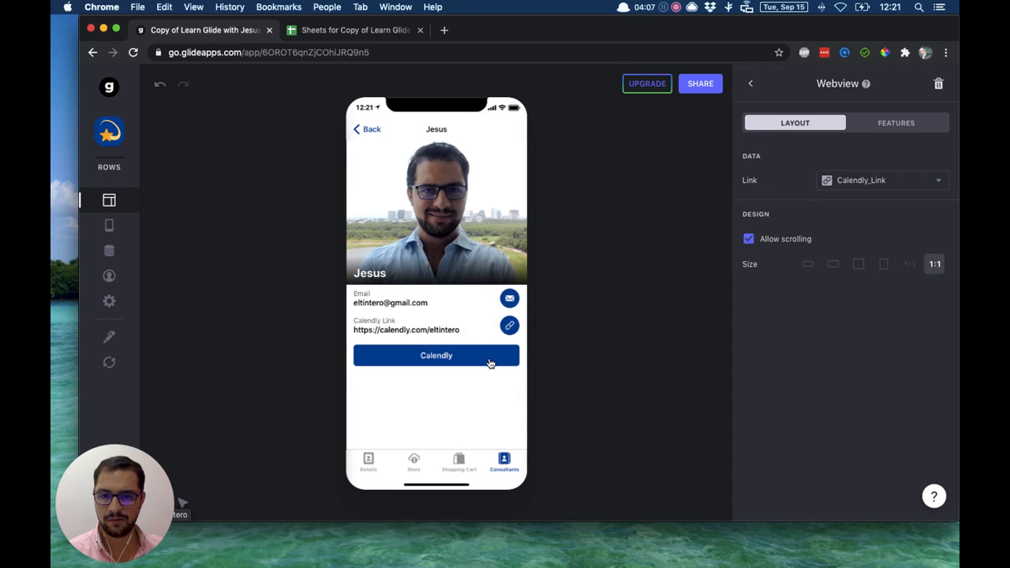
pyautogui.click(909, 264)
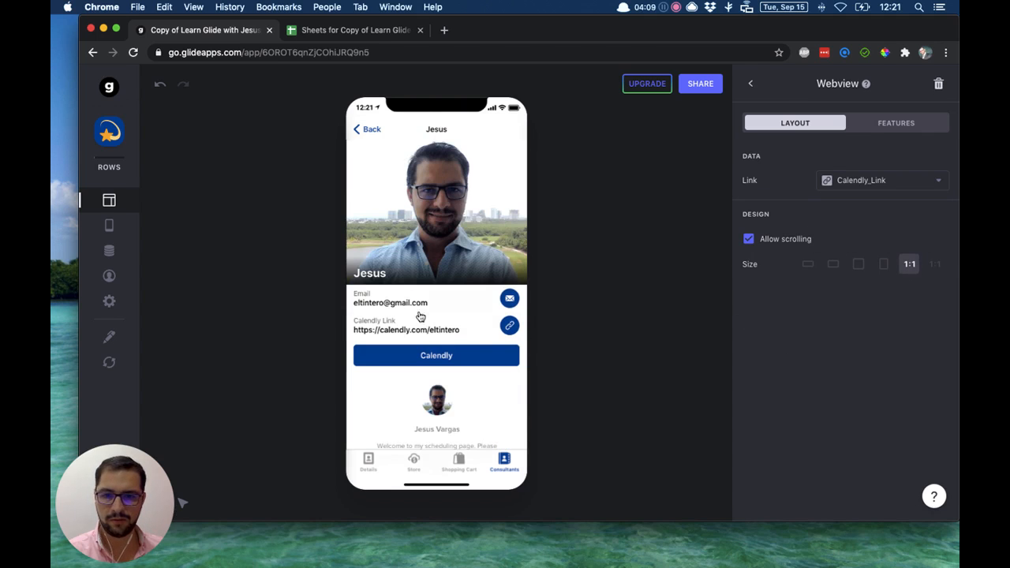
# - Look through the event types on the Calendly page embedded in the consultant detail screen's preview
pyautogui.scroll(-3, 417, 318)
pyautogui.scroll(-2, 414, 339)
pyautogui.scroll(2, 414, 341)
pyautogui.scroll(-5, 439, 358)
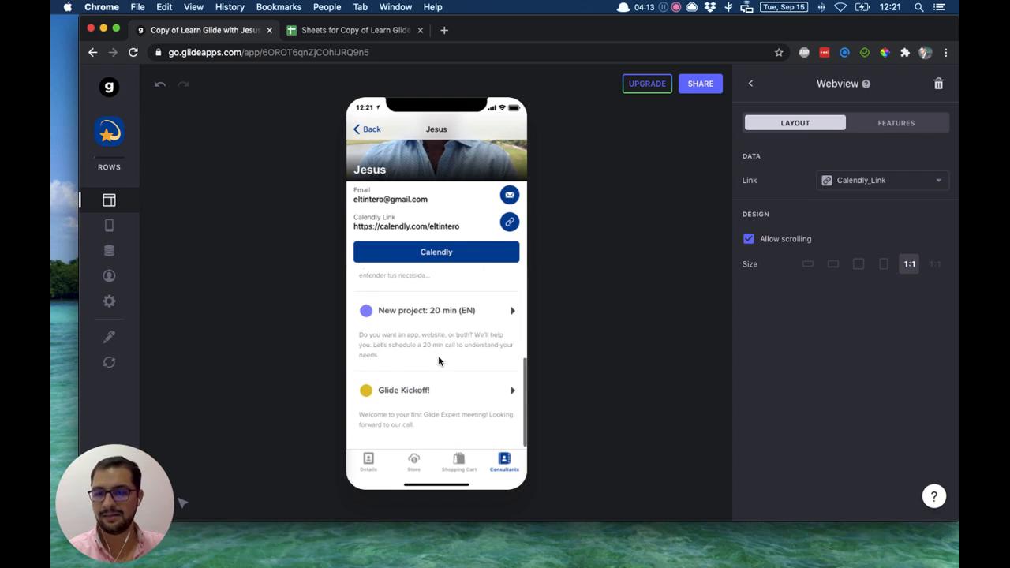
pyautogui.scroll(2, 427, 161)
pyautogui.scroll(-2, 427, 161)
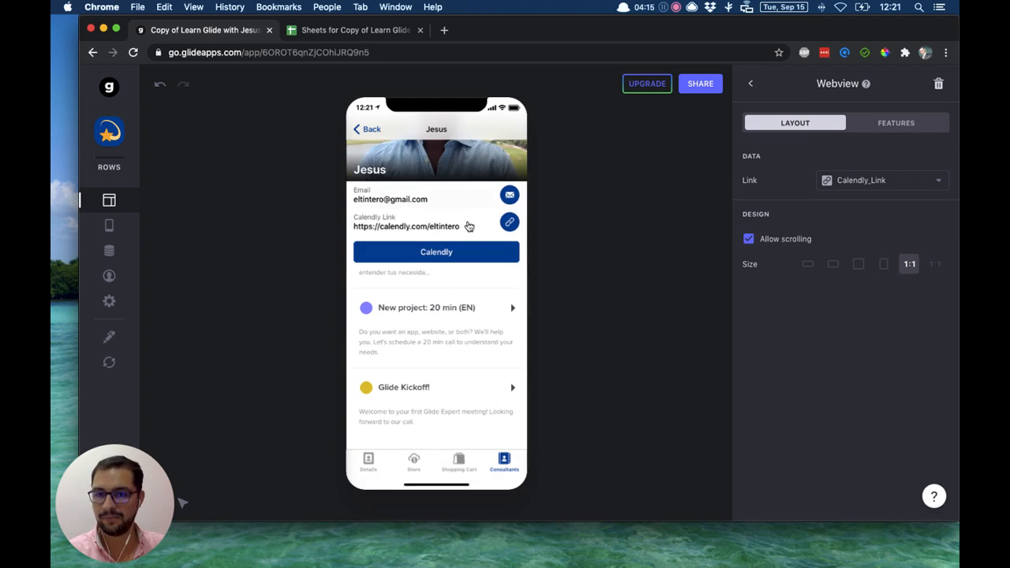
pyautogui.scroll(3, 446, 348)
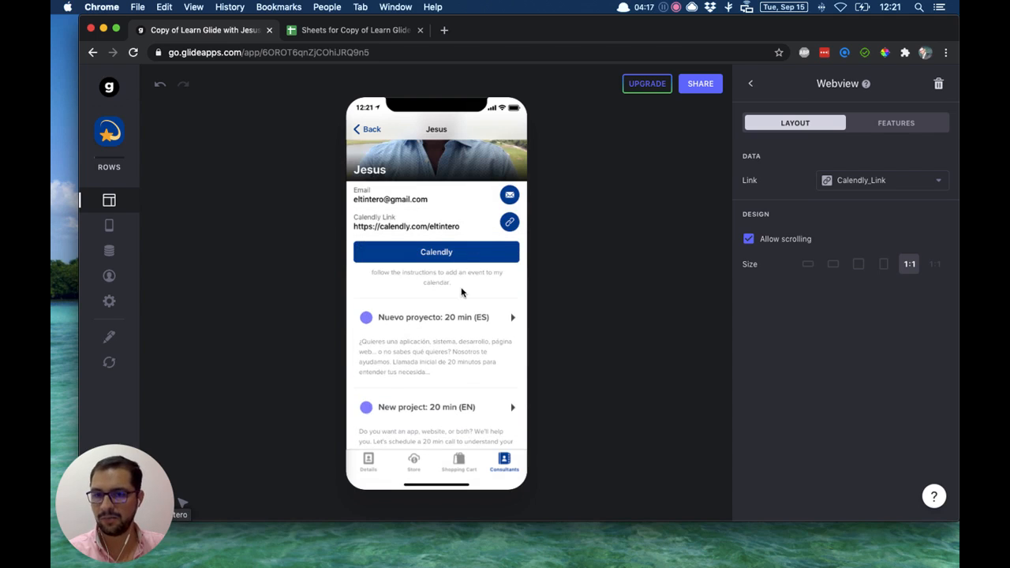
pyautogui.scroll(1, 461, 292)
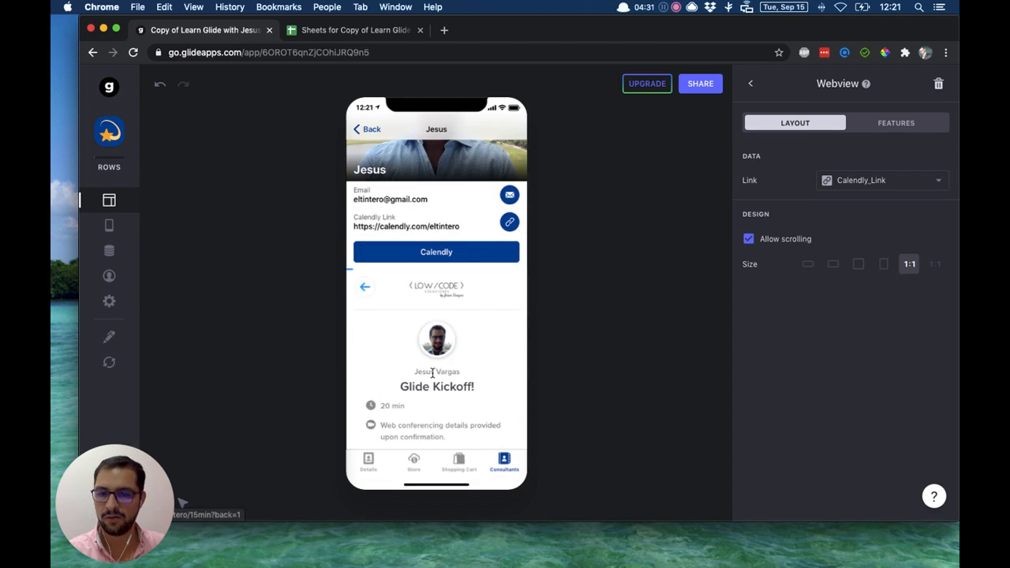
# - Examine the Glide Kickoff! event's details and day-selection calendar in the embedded Calendly page
pyautogui.scroll(-2, 433, 373)
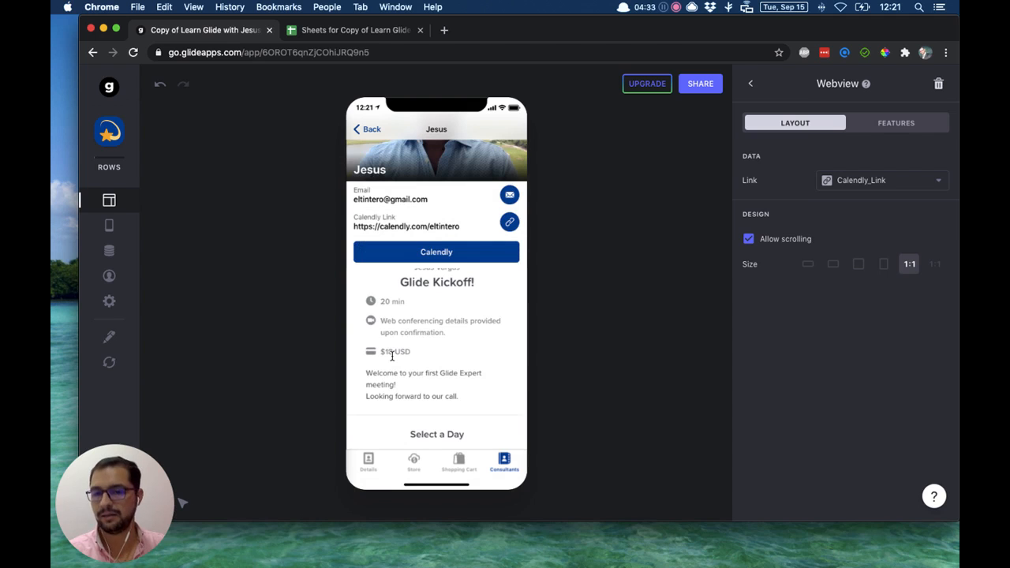
pyautogui.scroll(-4, 392, 356)
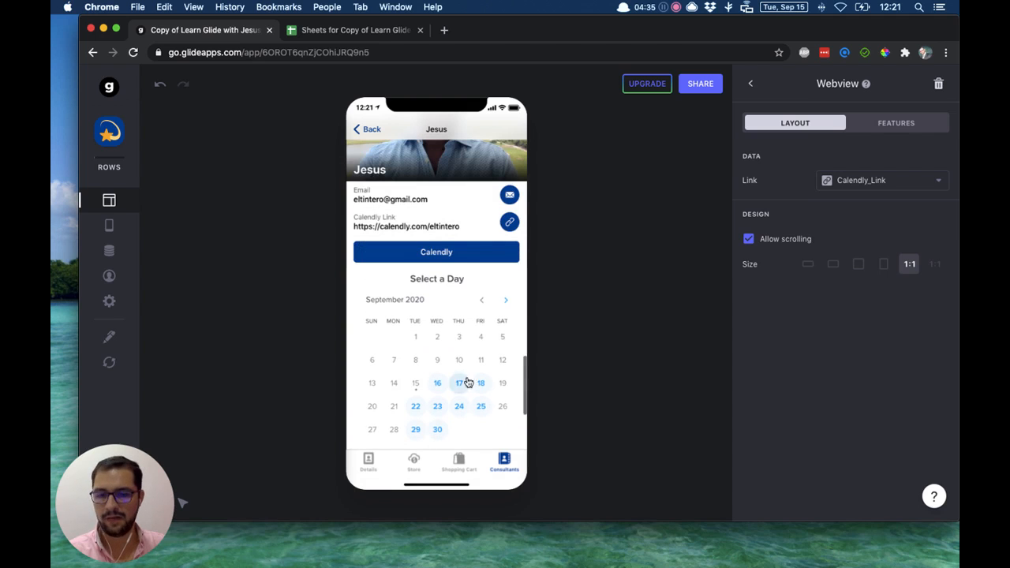
pyautogui.scroll(-2, 465, 382)
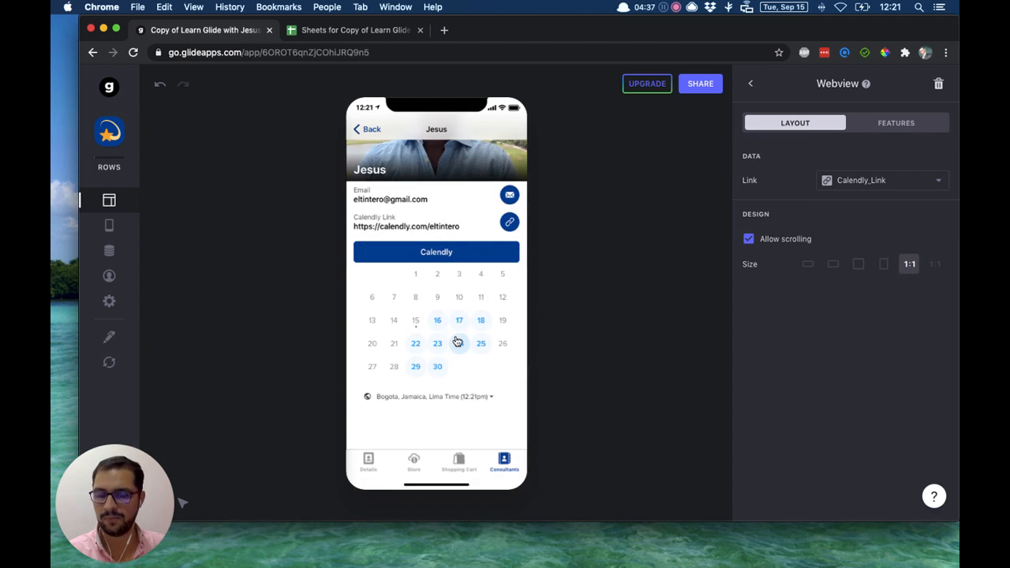
pyautogui.scroll(6, 457, 341)
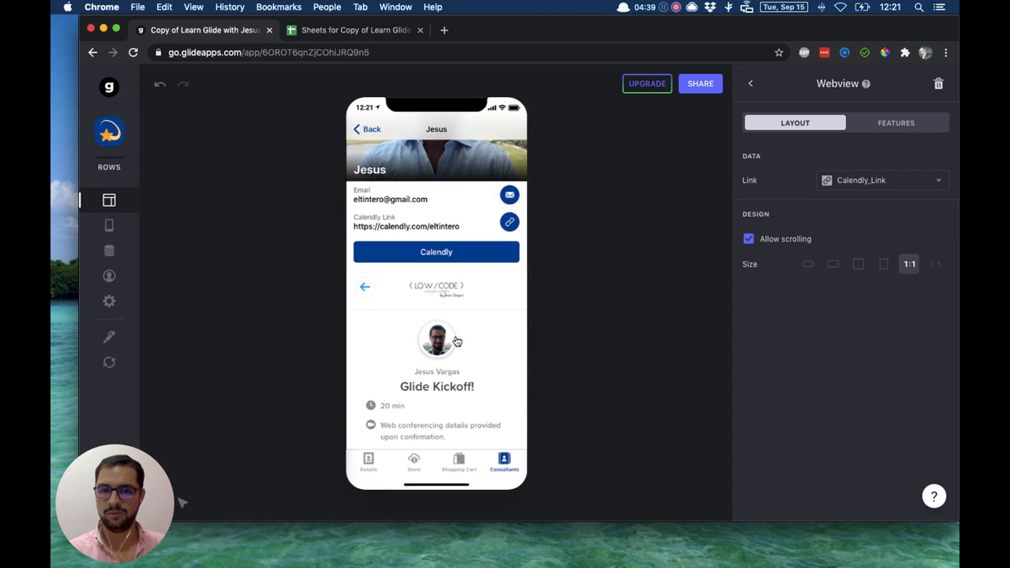